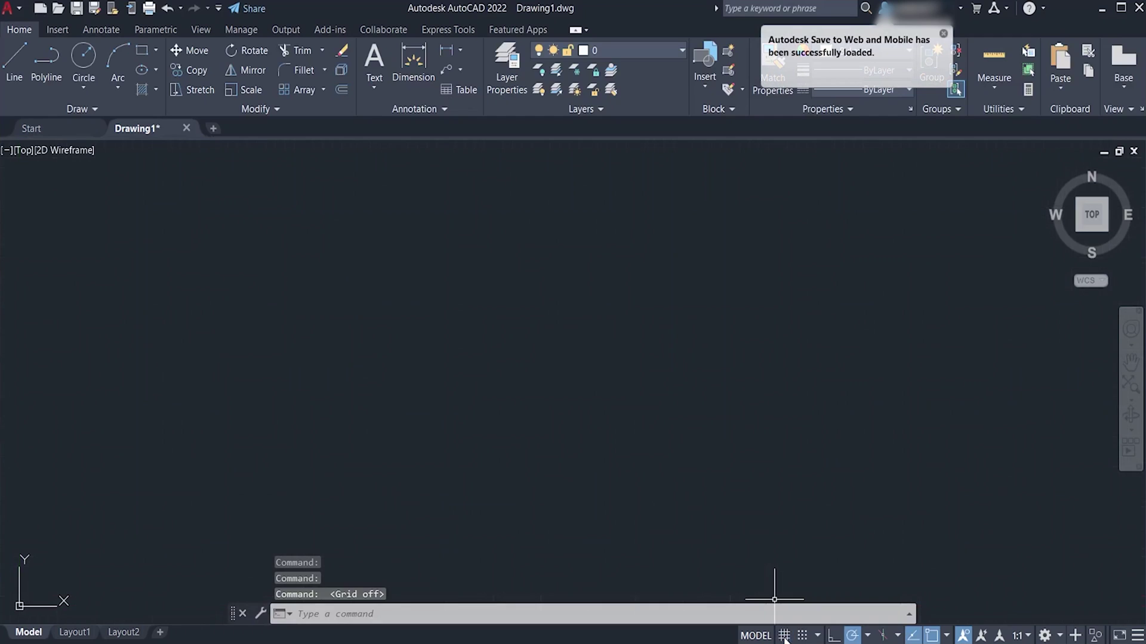
Step: With ortho on, draw a line rightward, then straight down from its right end
{"action": "left_click", "coordinate": [832, 636]}
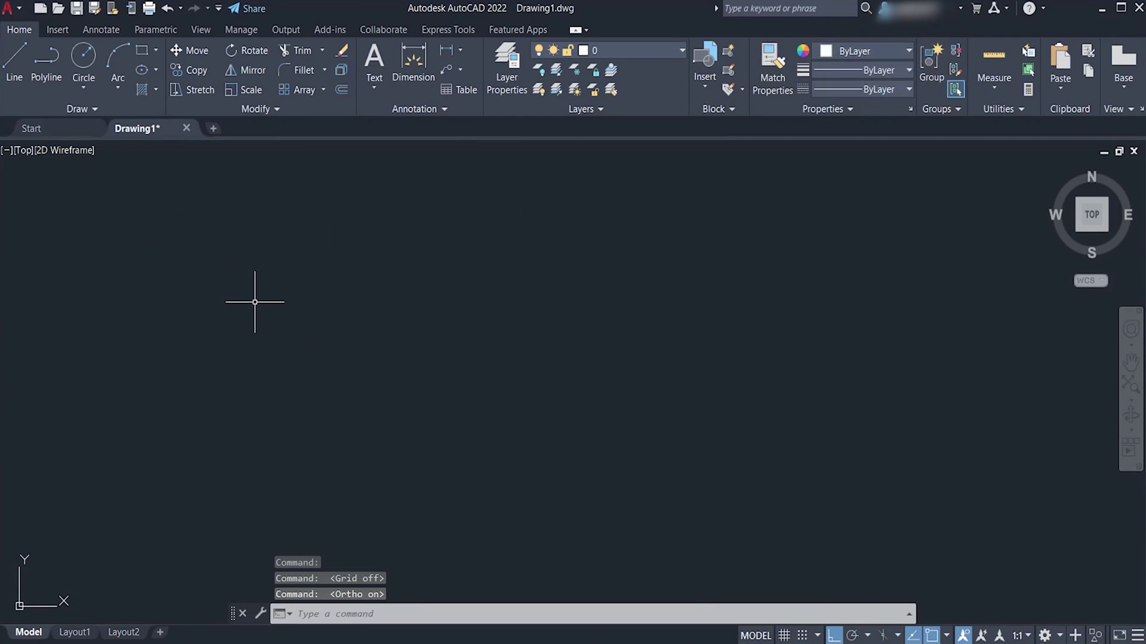
{"action": "type", "text": "l"}
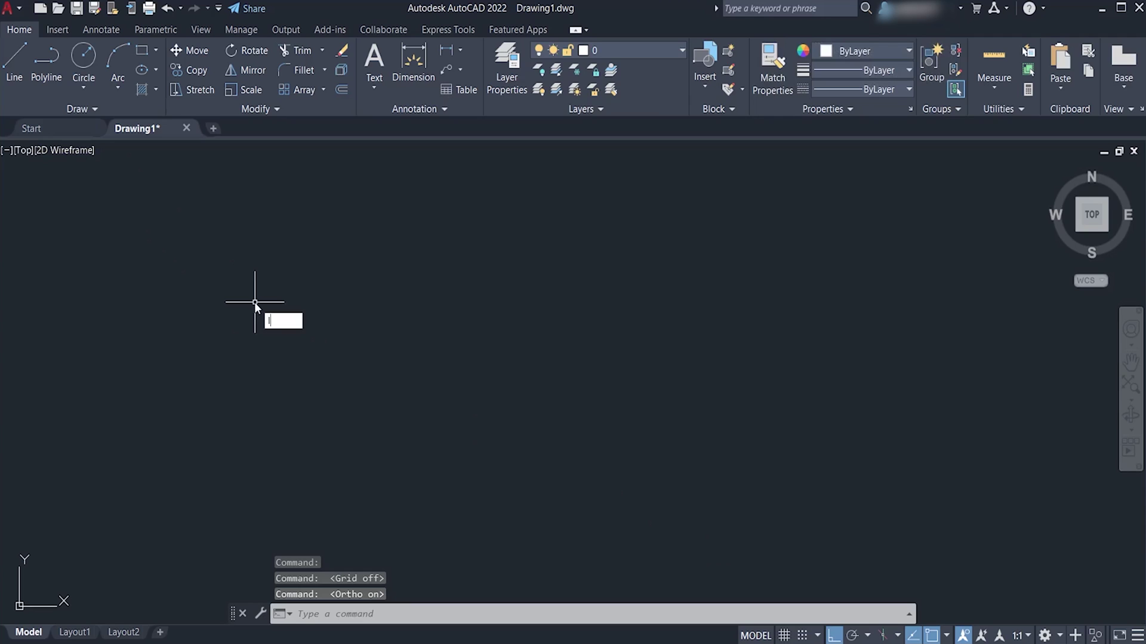
{"action": "key", "text": "Return"}
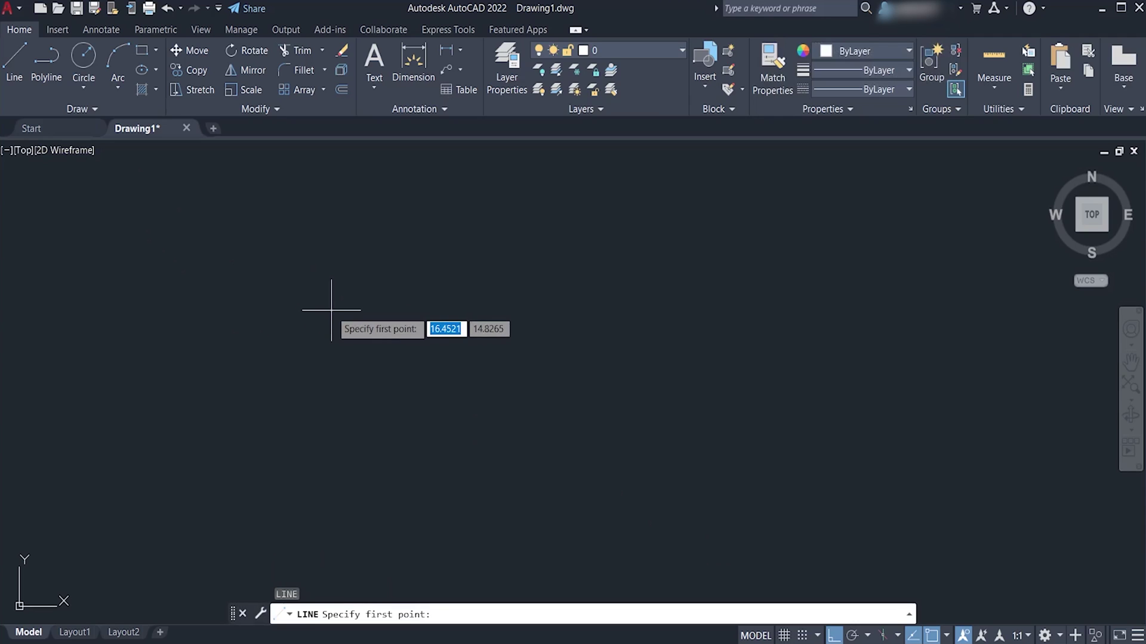
{"action": "left_click", "coordinate": [331, 310]}
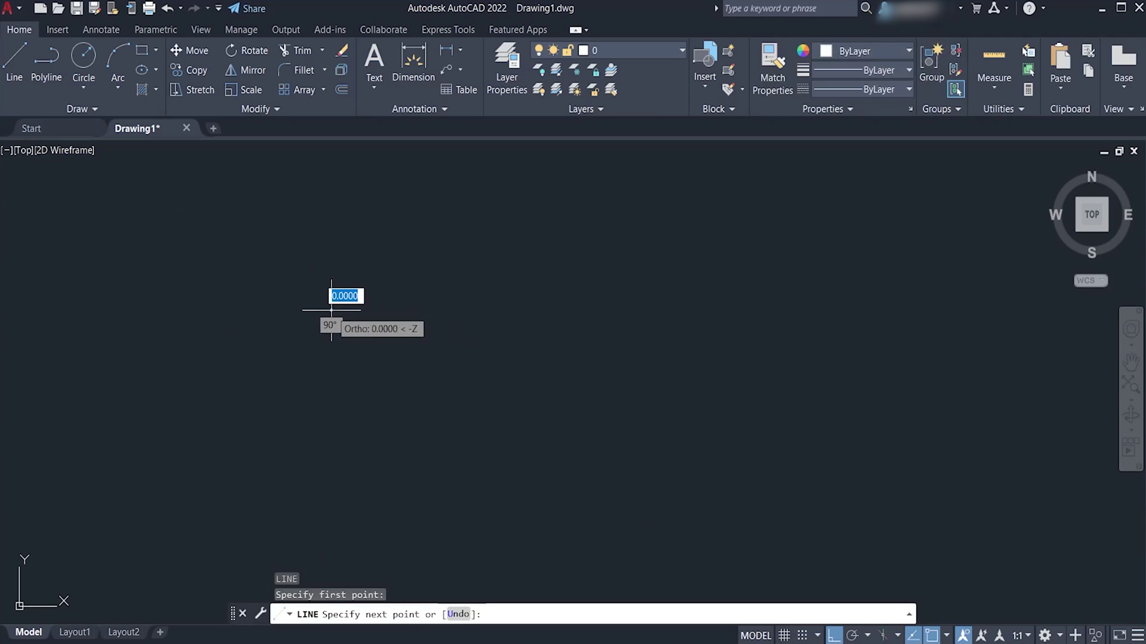
{"action": "left_click", "coordinate": [582, 311]}
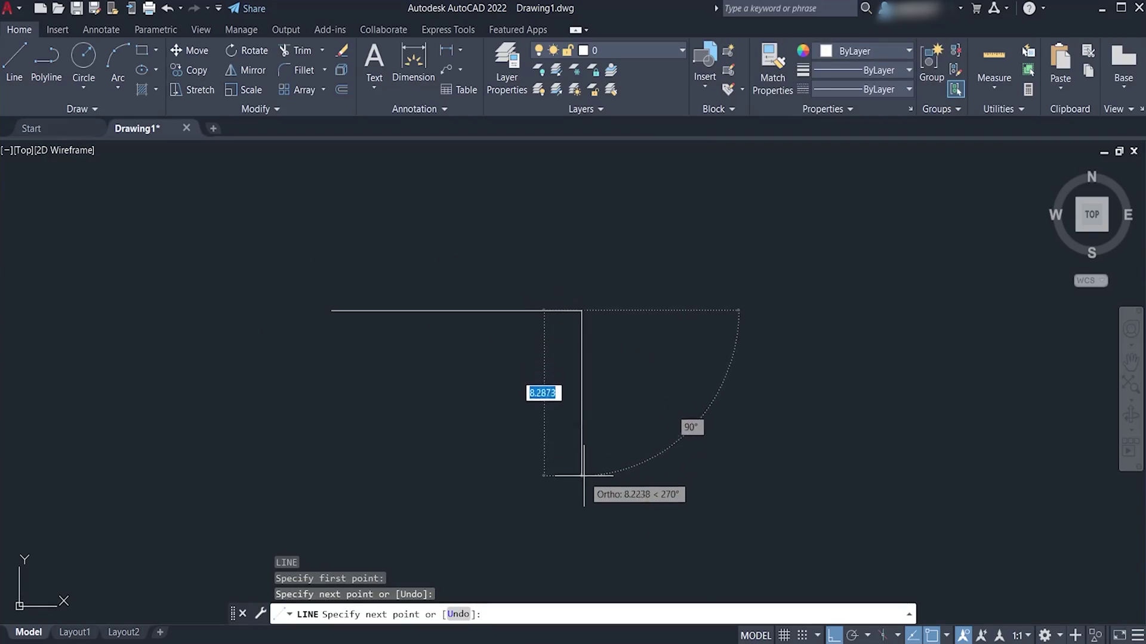
{"action": "left_click", "coordinate": [581, 478]}
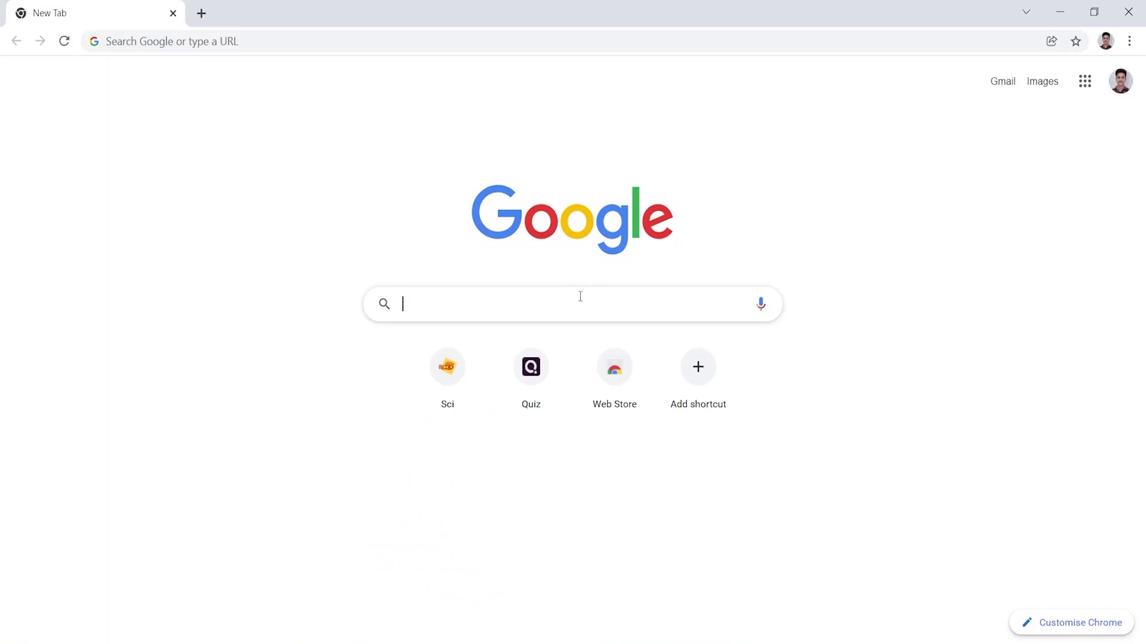
Step: Search Google for 'autodesk student' and open the Student and Education Software result
{"action": "left_click", "coordinate": [795, 348]}
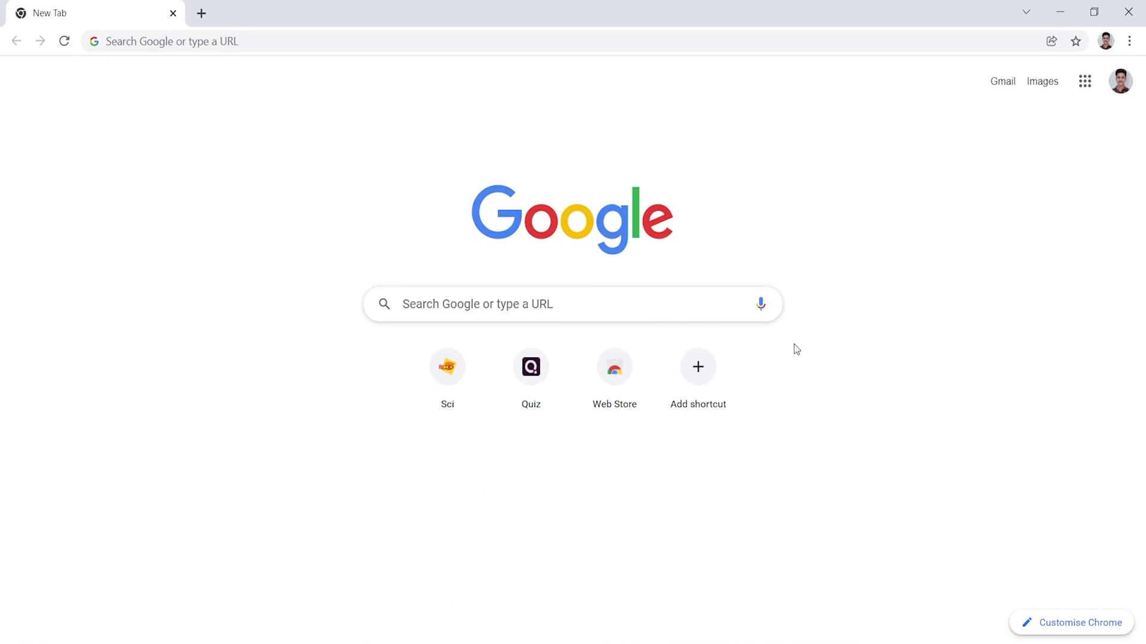
{"action": "left_click", "coordinate": [540, 303]}
{"action": "type", "text": "autodesk stu"}
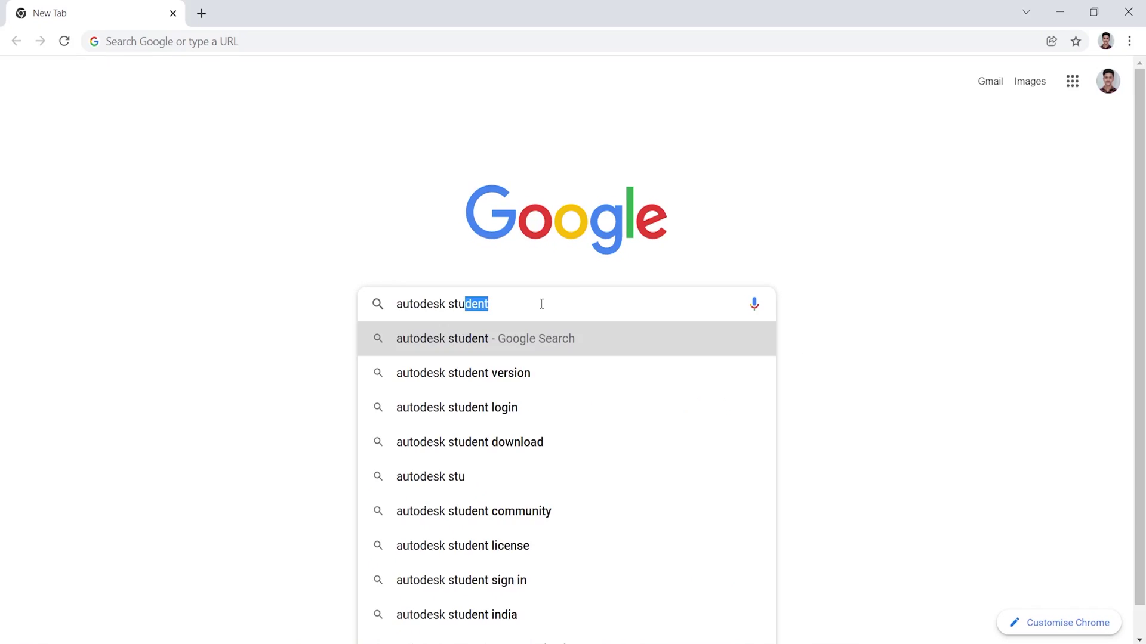
{"action": "type", "text": "dent"}
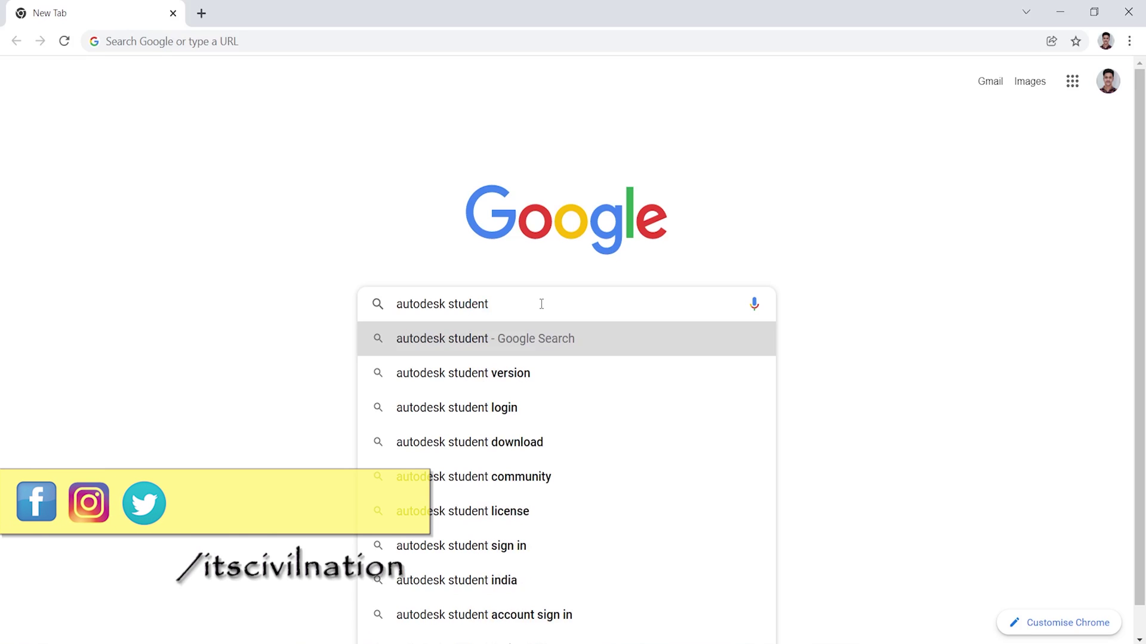
{"action": "key", "text": "Return"}
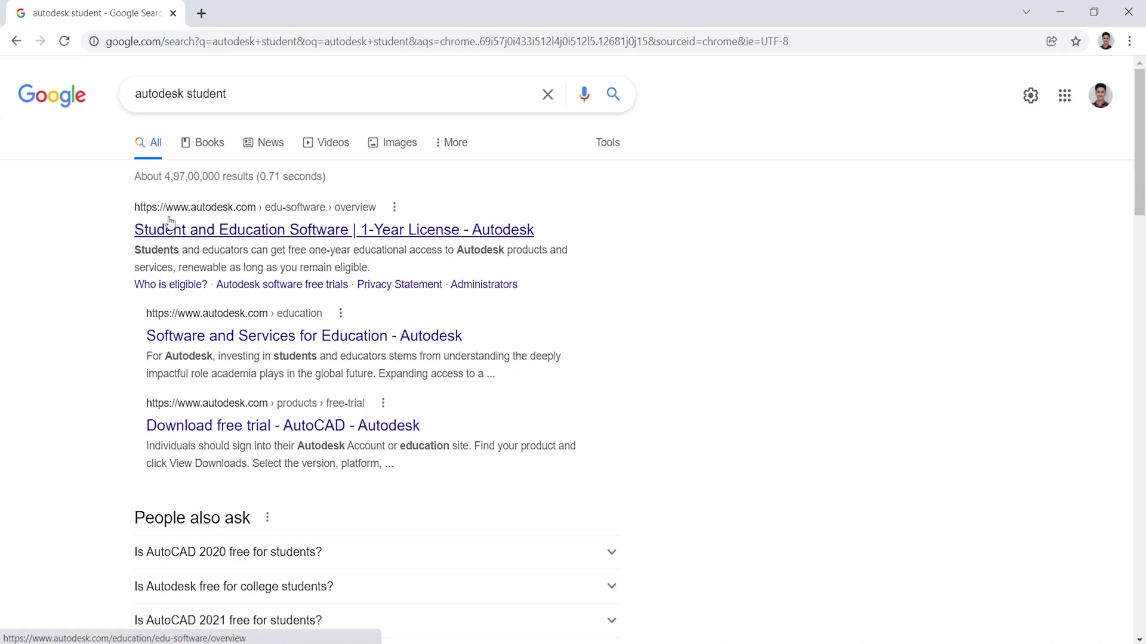
{"action": "left_click", "coordinate": [280, 234]}
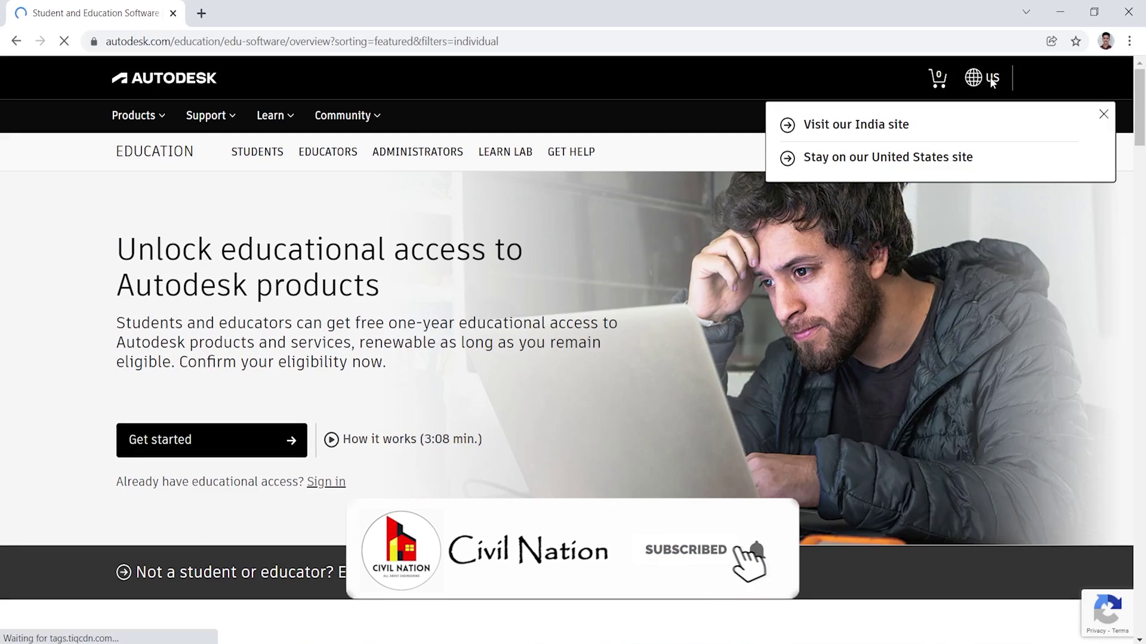
Step: Dismiss the region prompt and choose Get started for educational access
{"action": "left_click", "coordinate": [1103, 115]}
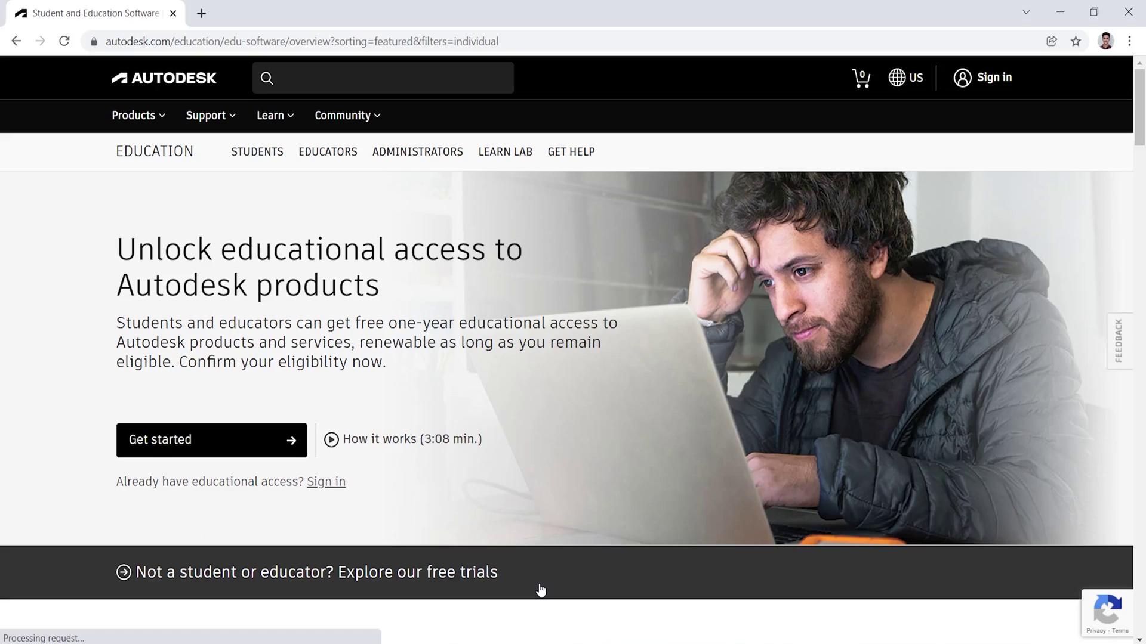
{"action": "left_click", "coordinate": [237, 454]}
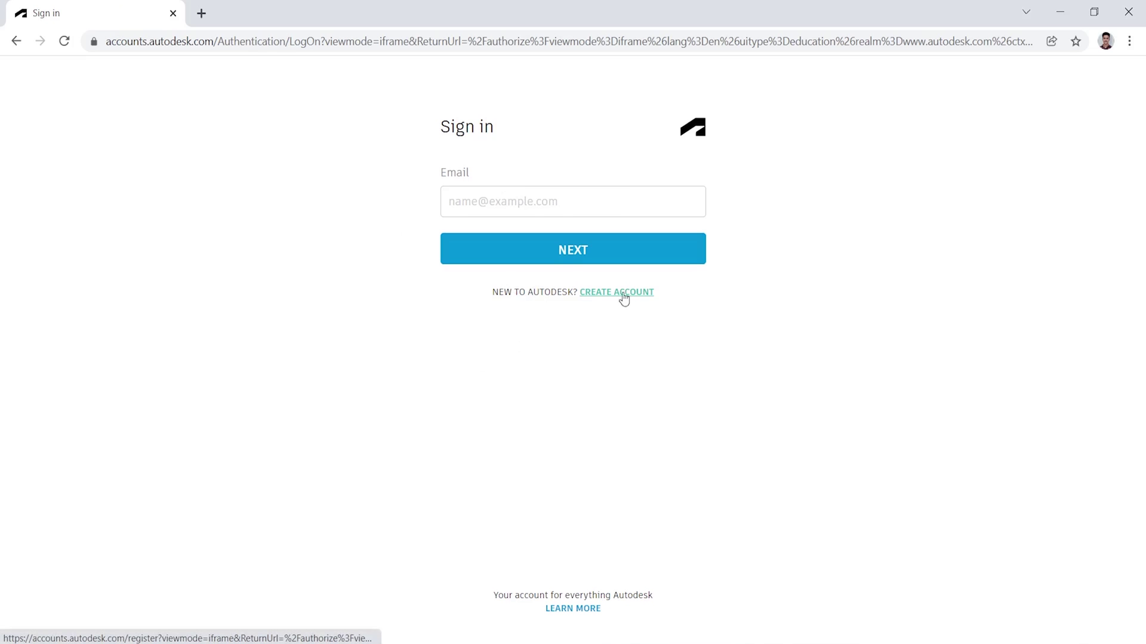
Step: Start a new account as a Student in India at a University/Post-Secondary institution
{"action": "left_click", "coordinate": [606, 296]}
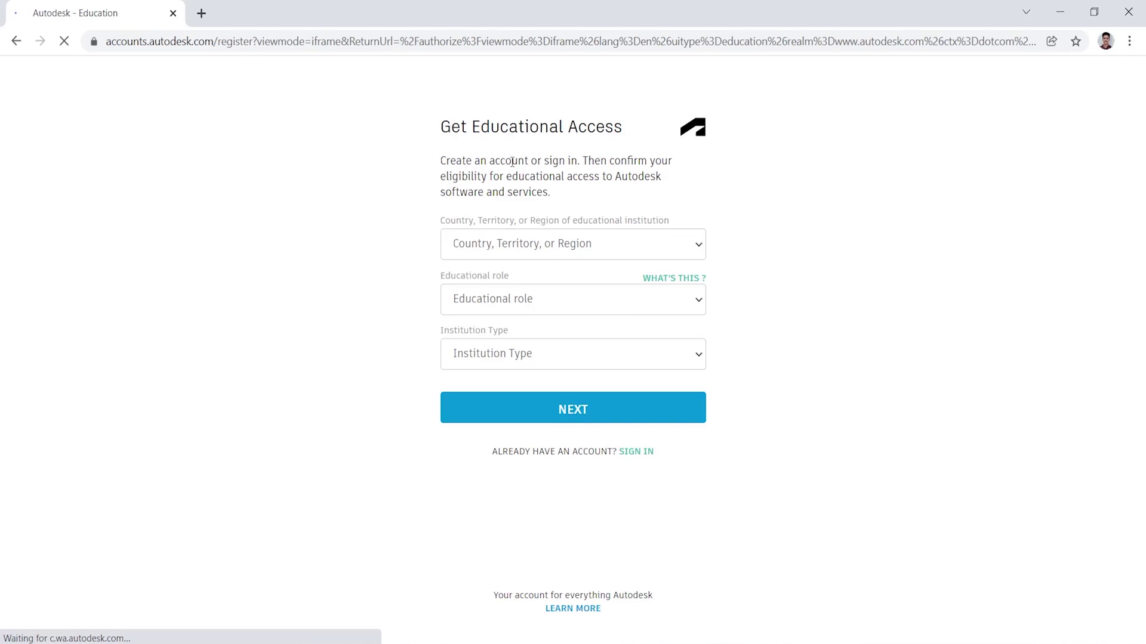
{"action": "left_click", "coordinate": [696, 246]}
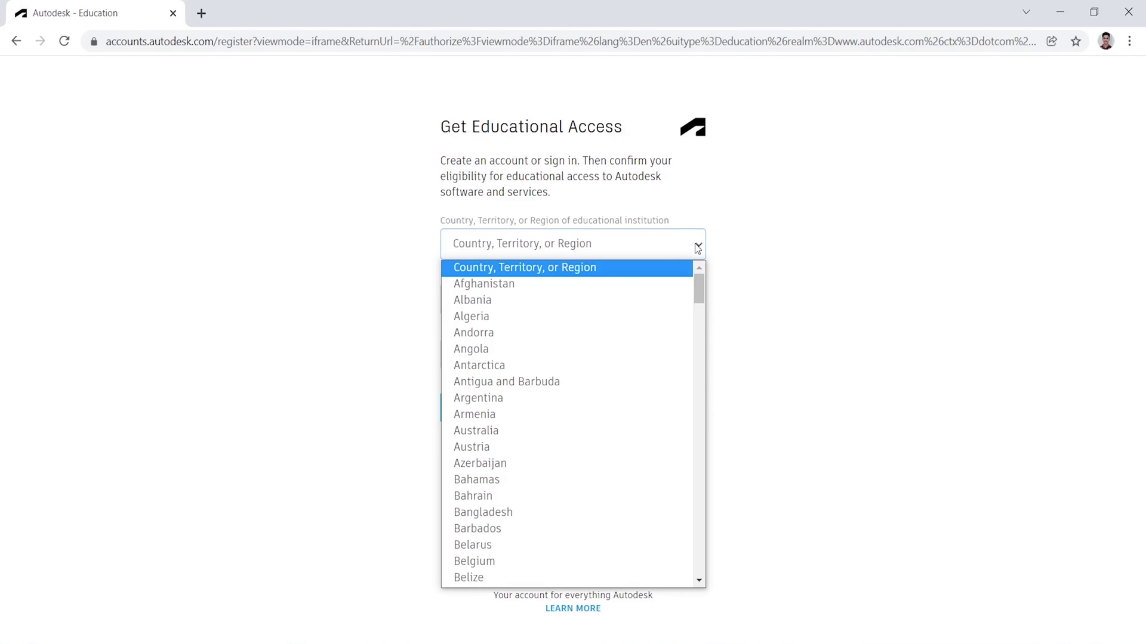
{"action": "key", "text": "i"}
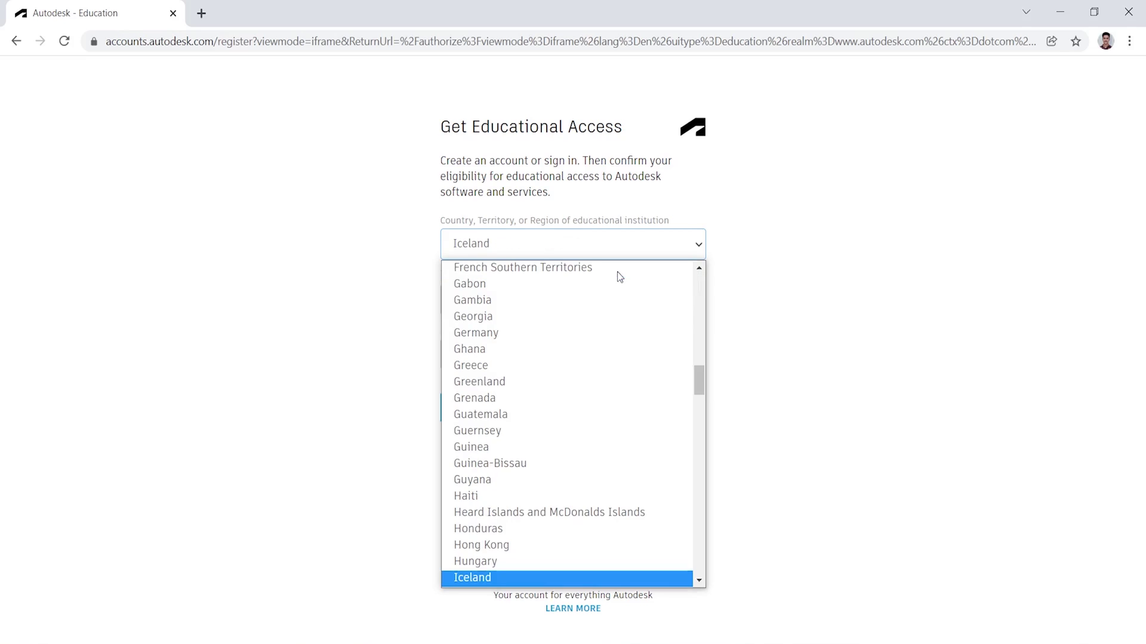
{"action": "key", "text": "Down"}
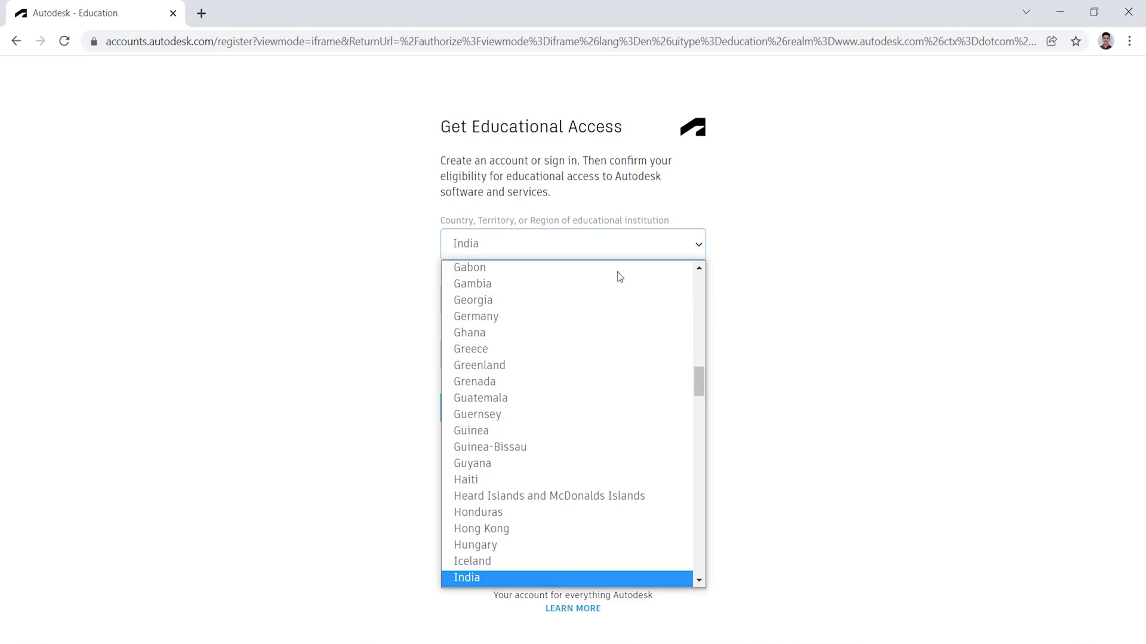
{"action": "key", "text": "Return"}
{"action": "left_click", "coordinate": [495, 301]}
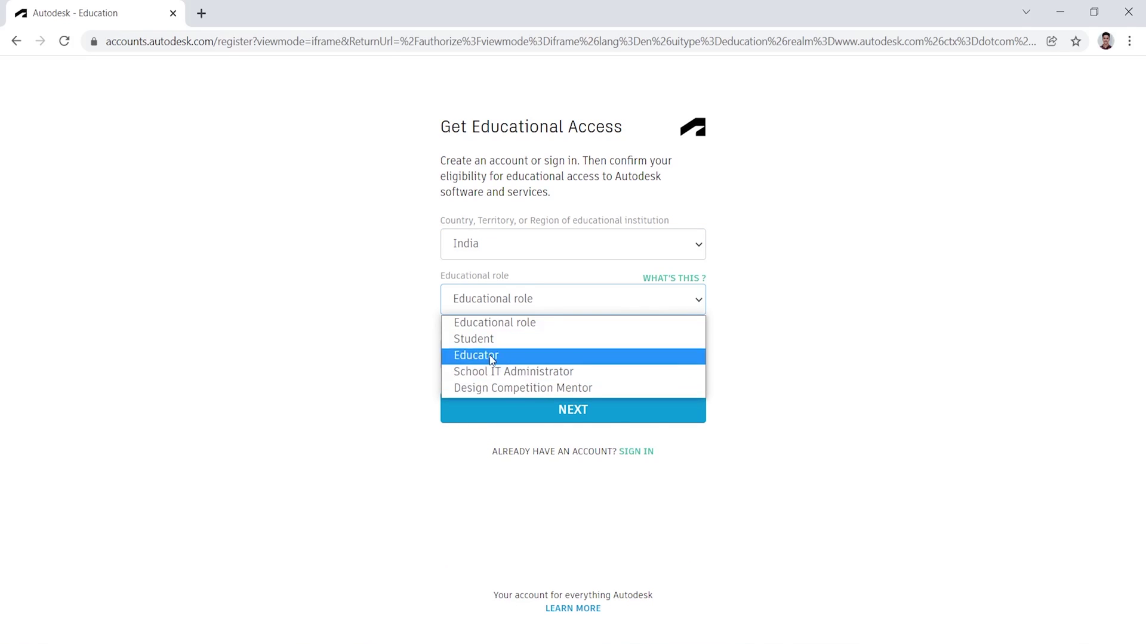
{"action": "left_click", "coordinate": [471, 339]}
{"action": "left_click", "coordinate": [509, 412]}
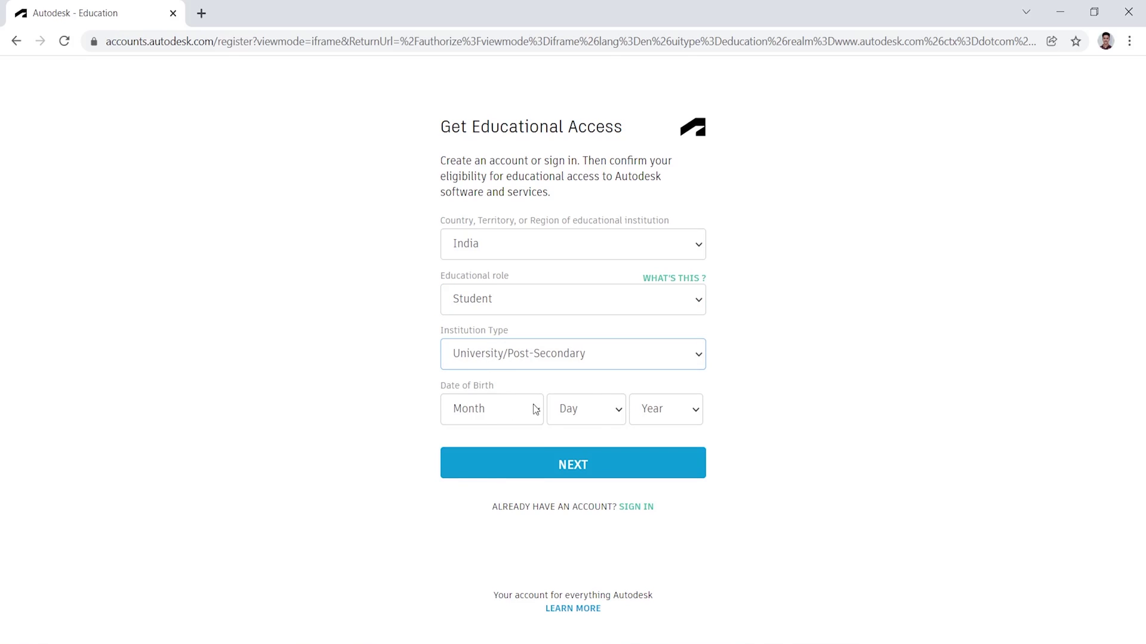
{"action": "left_click", "coordinate": [525, 545]}
{"action": "left_click", "coordinate": [599, 415]}
{"action": "key", "text": "2"}
{"action": "key", "text": "5"}
{"action": "key", "text": "Return"}
{"action": "left_click", "coordinate": [665, 409]}
{"action": "left_click", "coordinate": [660, 302]}
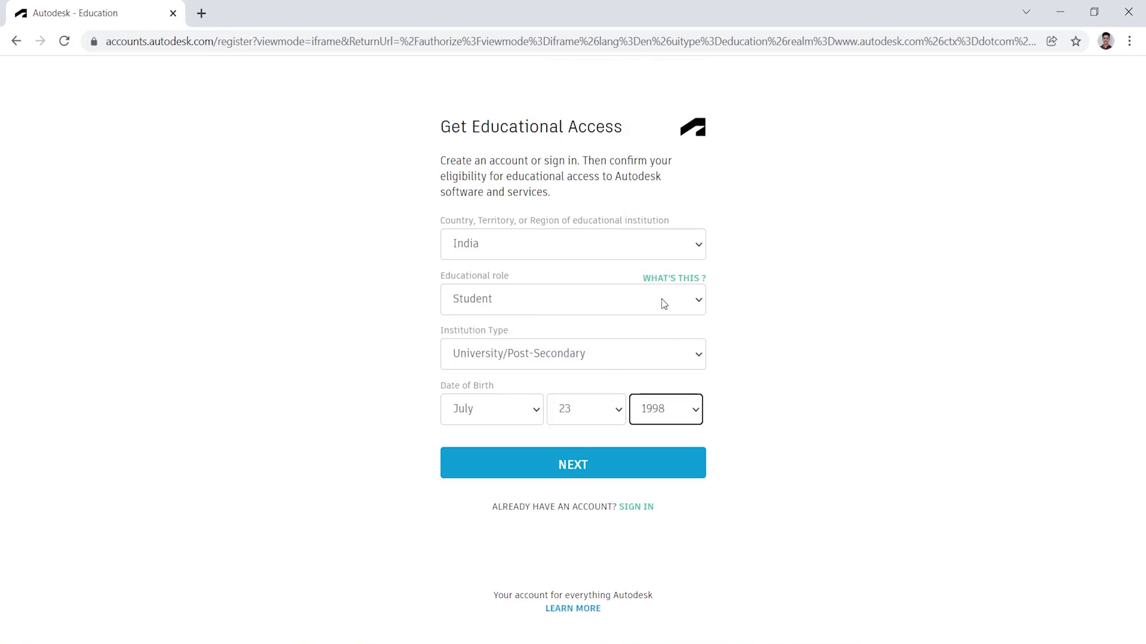
{"action": "left_click", "coordinate": [698, 466]}
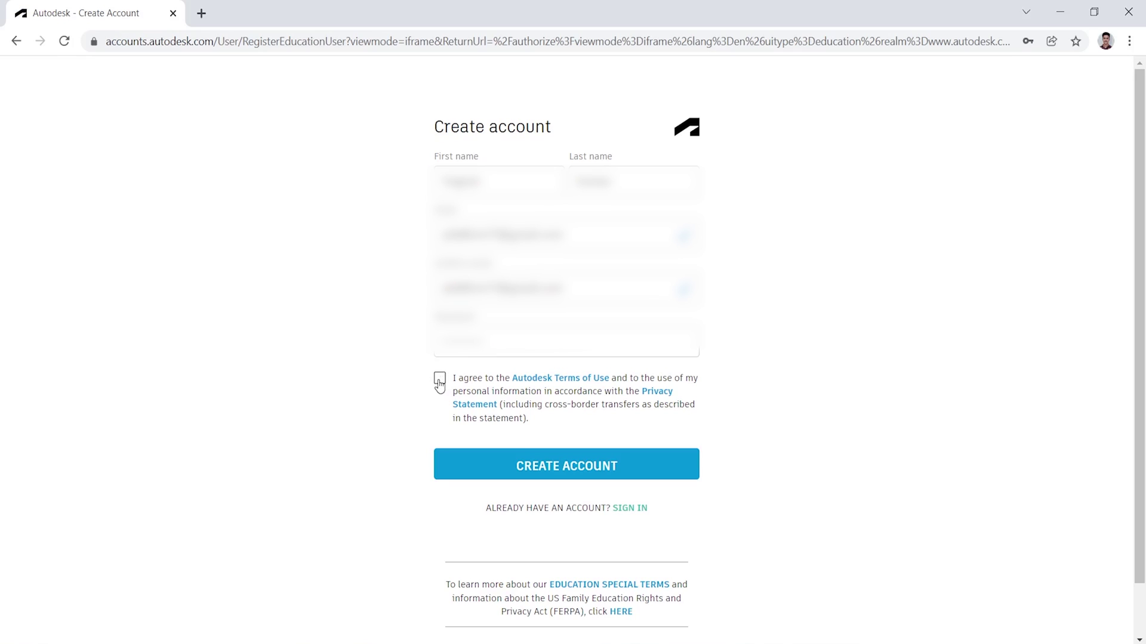
Step: Accept the terms and create the account, then submit graduation date June 2025
{"action": "left_click", "coordinate": [439, 378]}
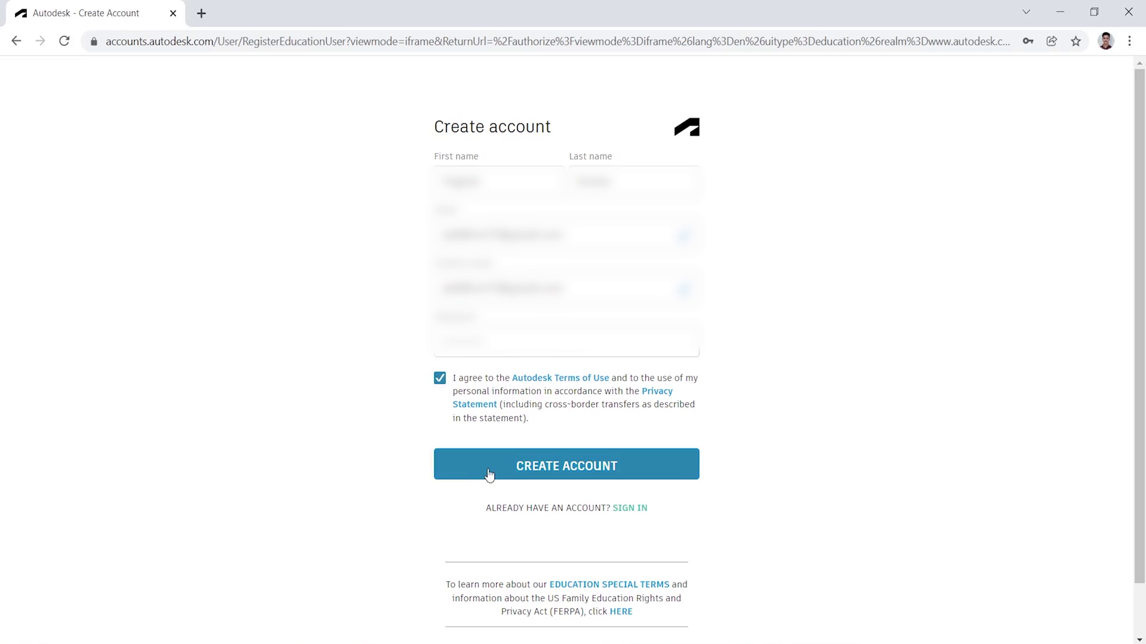
{"action": "left_click", "coordinate": [561, 472]}
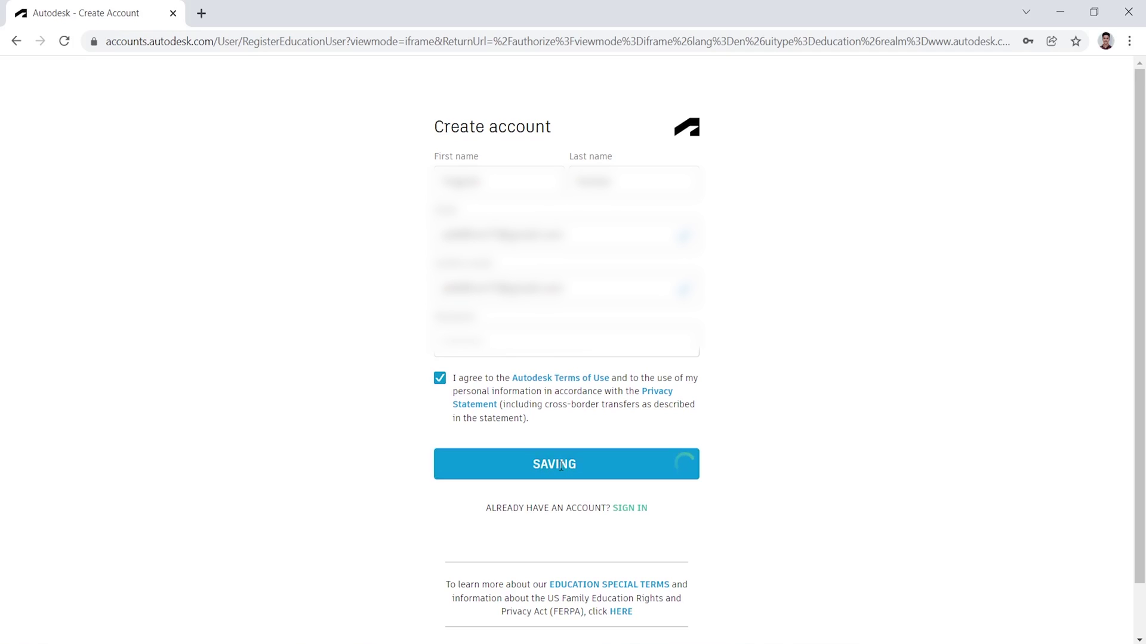
{"action": "left_click", "coordinate": [485, 495]}
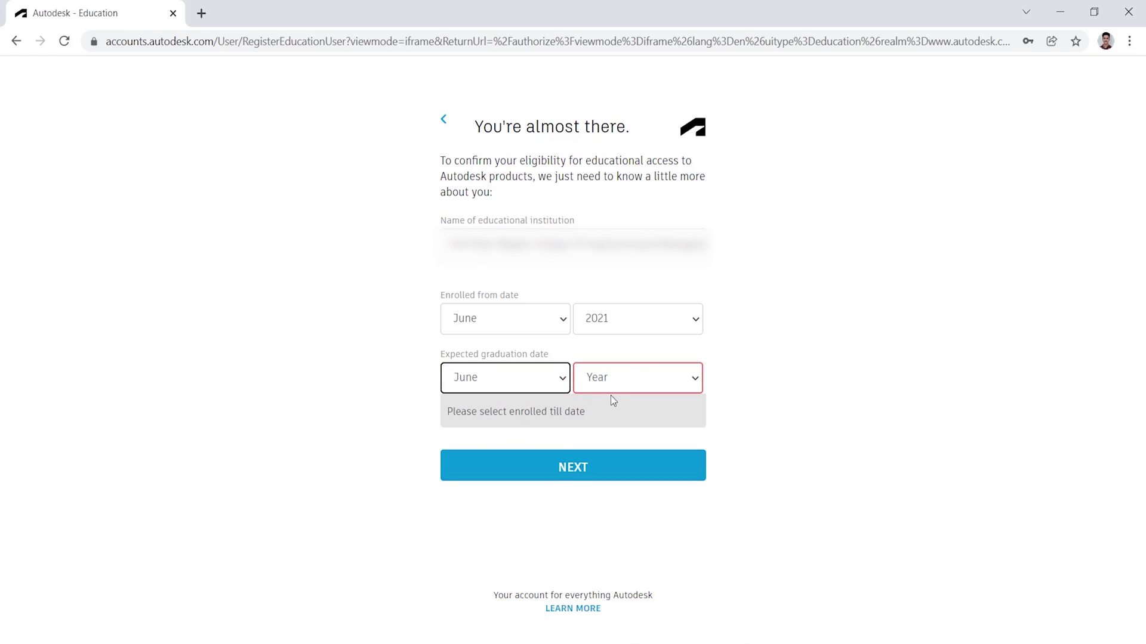
{"action": "left_click", "coordinate": [646, 367]}
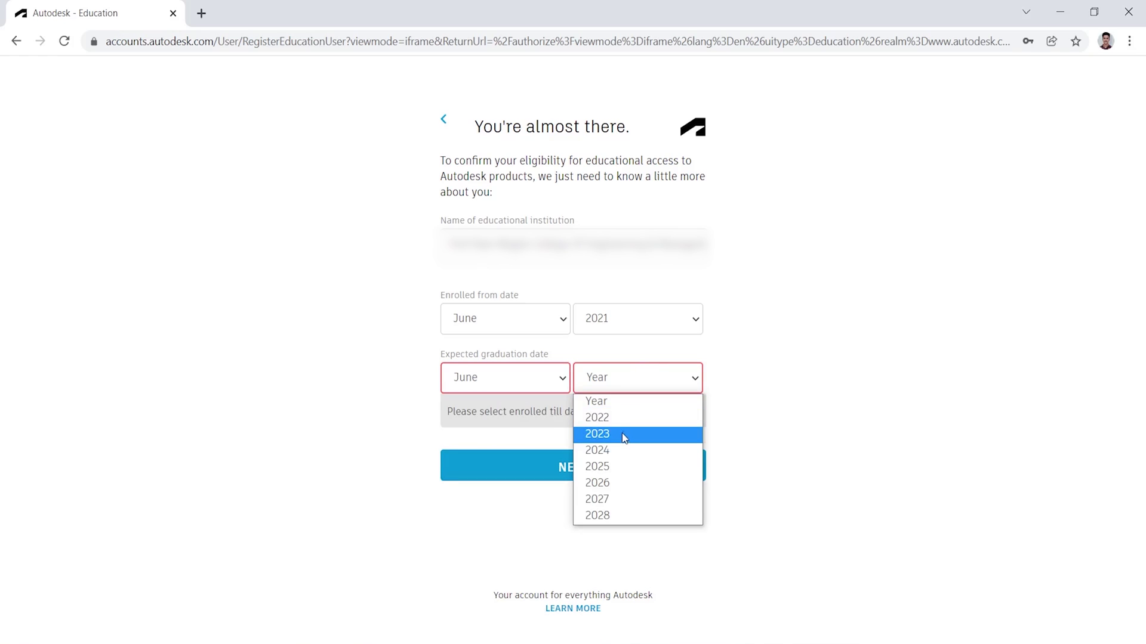
{"action": "left_click", "coordinate": [617, 472]}
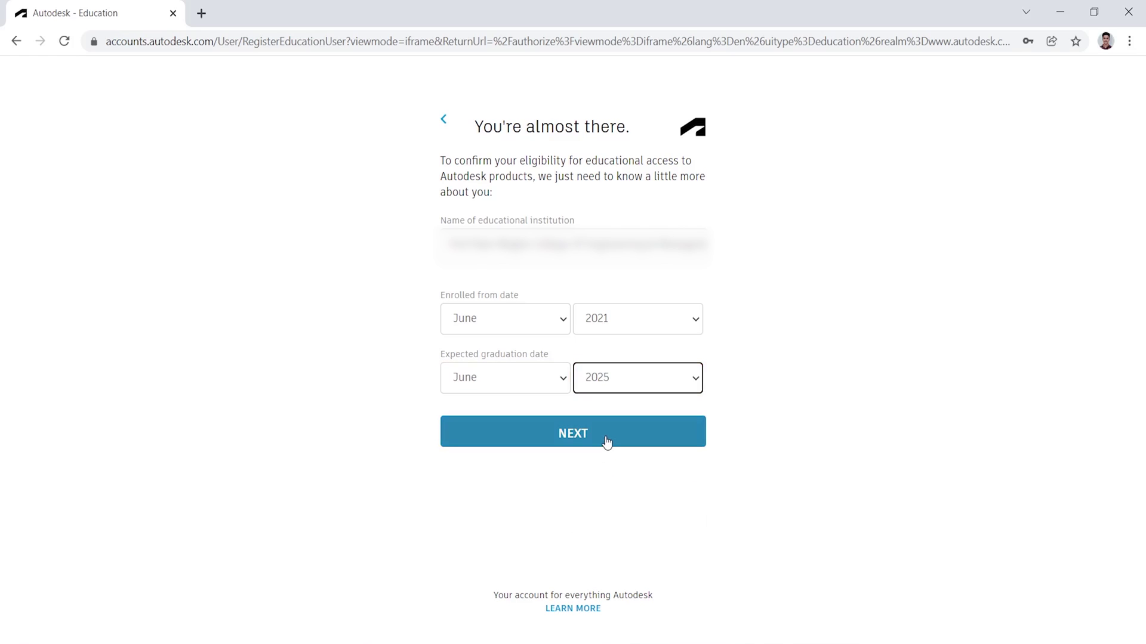
{"action": "left_click", "coordinate": [606, 441]}
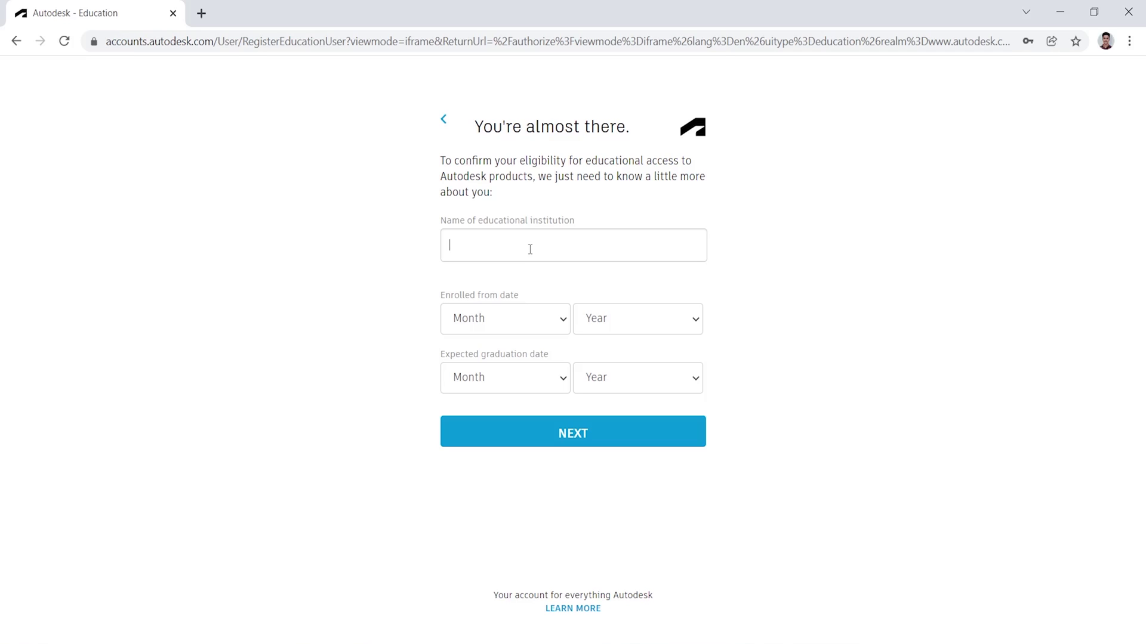
Step: Paste the school name into the institution field, briefly checking the 'Can't find your school?' page
{"action": "key", "text": "ctrl+v"}
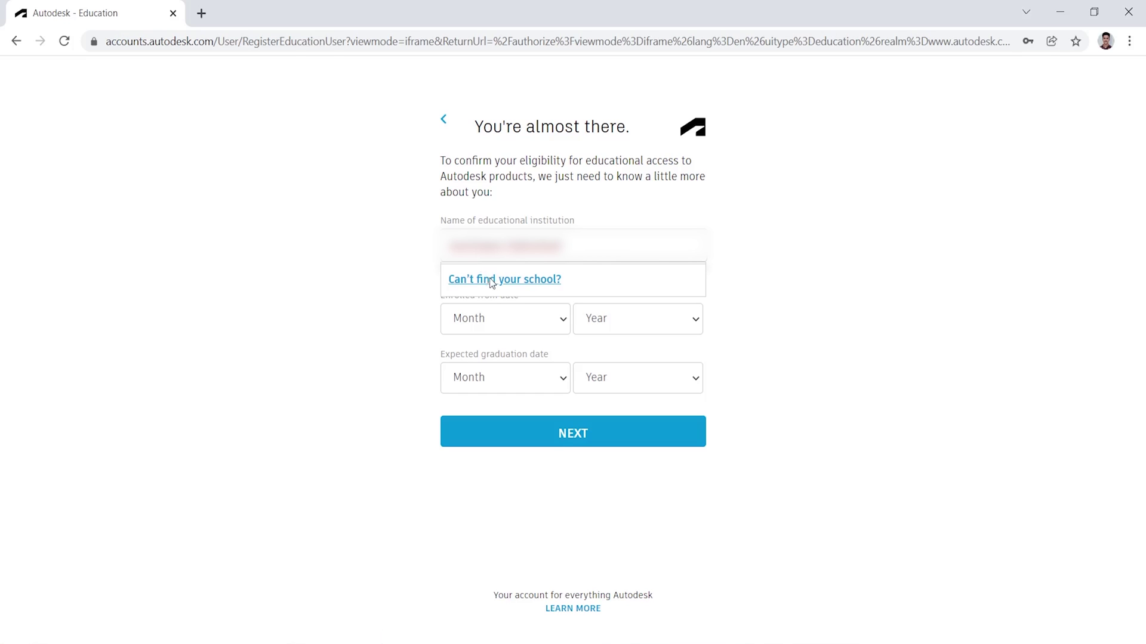
{"action": "left_click", "coordinate": [490, 279]}
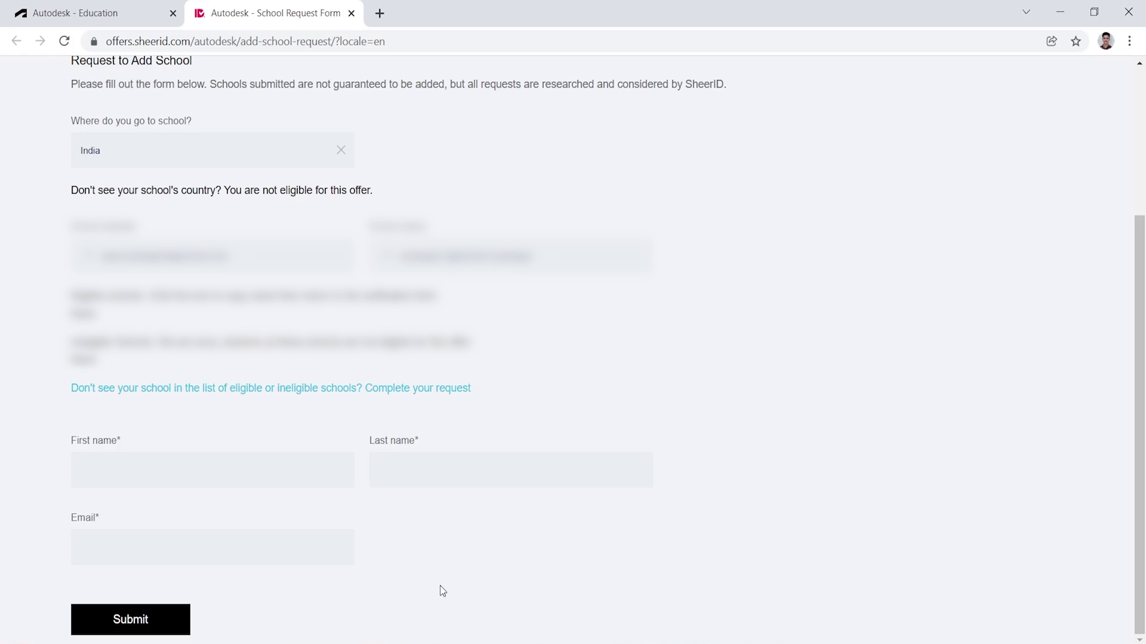
{"action": "key", "text": "ctrl+w"}
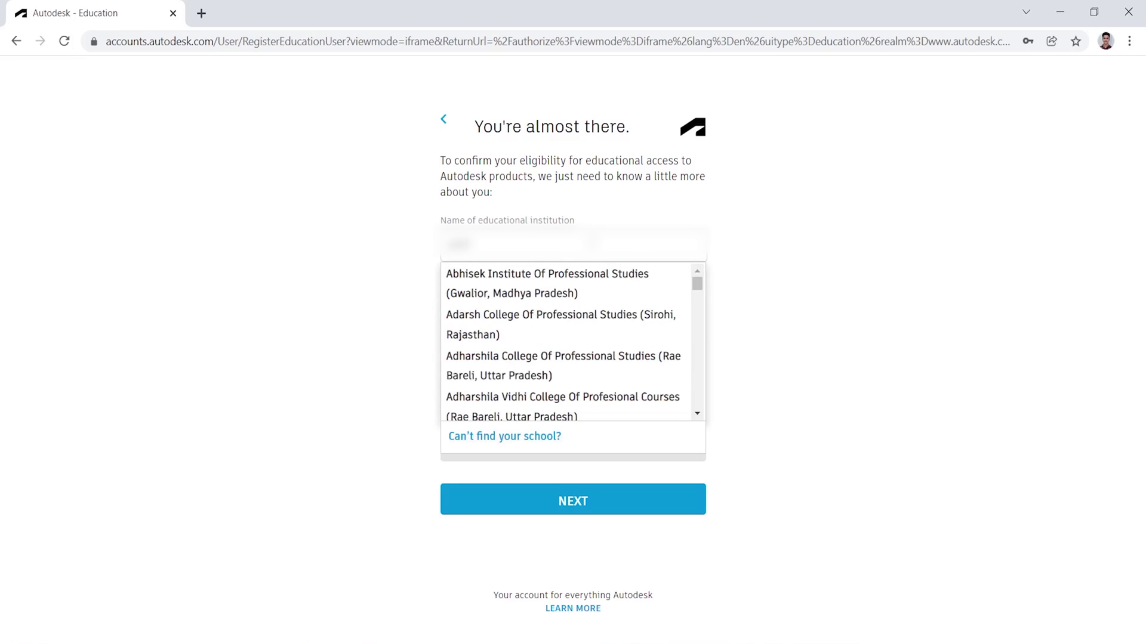
Step: Pick the matching school from the 'ram' suggestions, set enrolment from June 2020, and finish setup
{"action": "type", "text": "ram"}
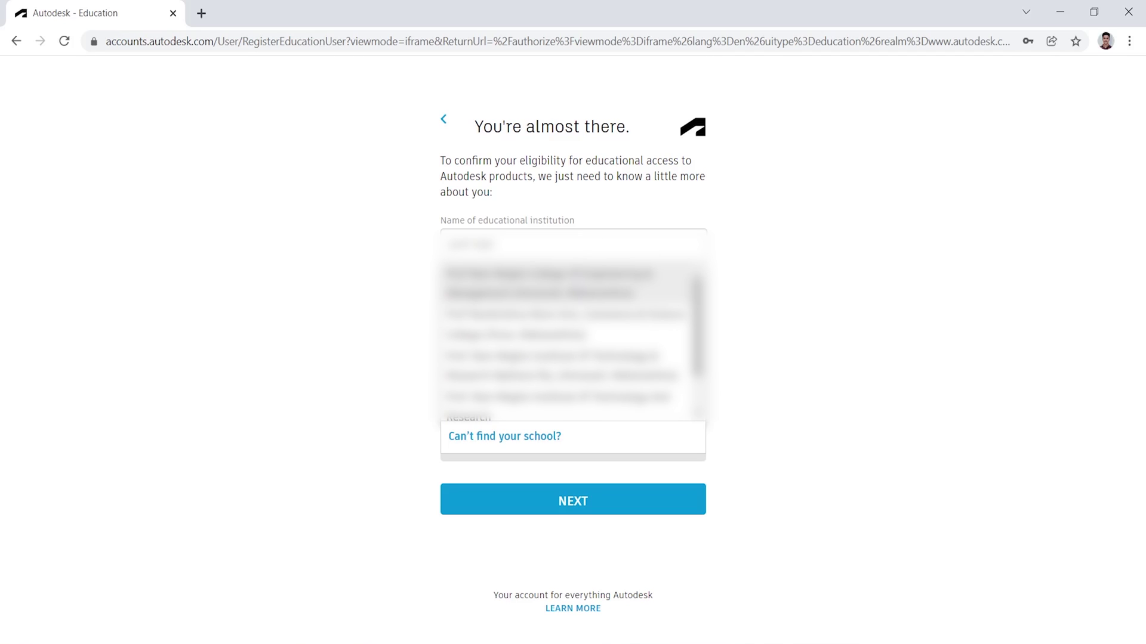
{"action": "left_click", "coordinate": [549, 283]}
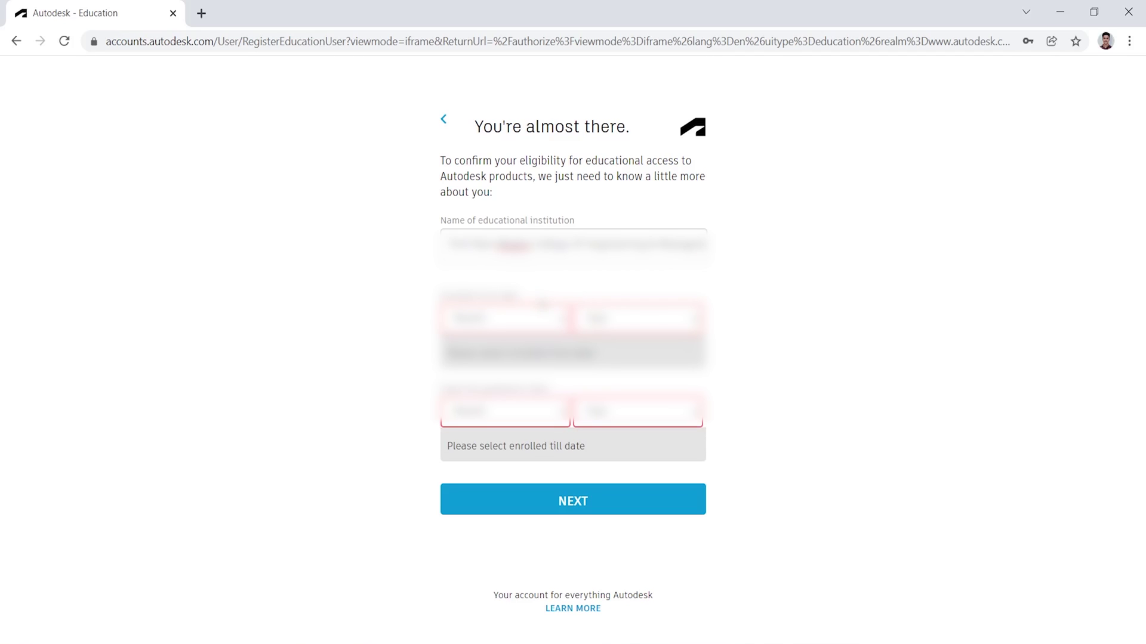
{"action": "left_click", "coordinate": [545, 318]}
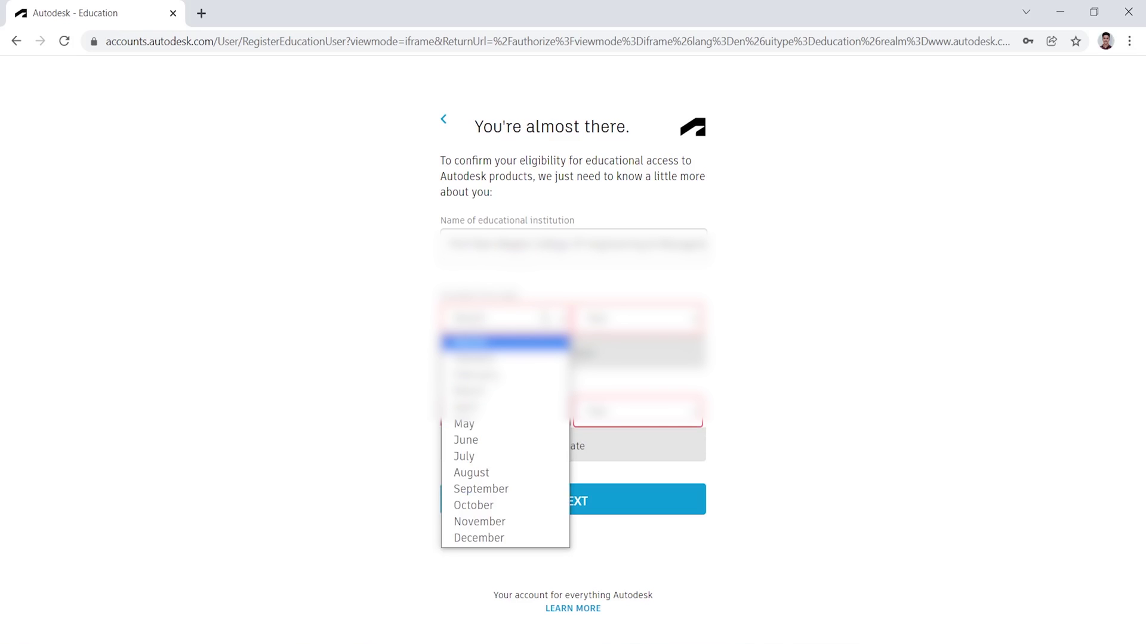
{"action": "left_click", "coordinate": [499, 440]}
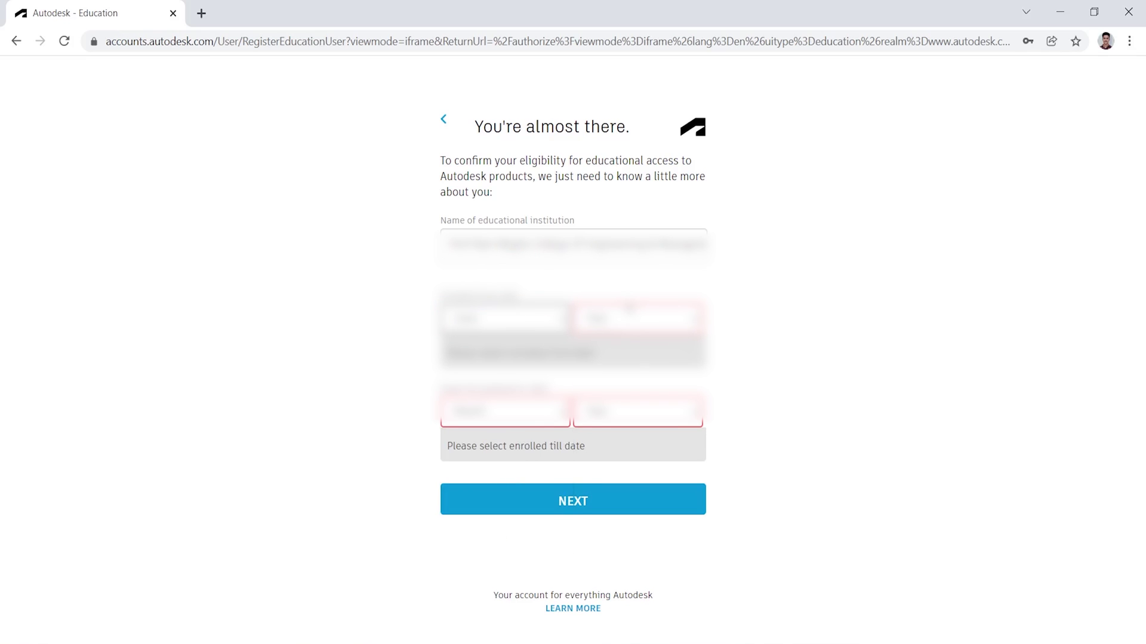
{"action": "left_click", "coordinate": [630, 314]}
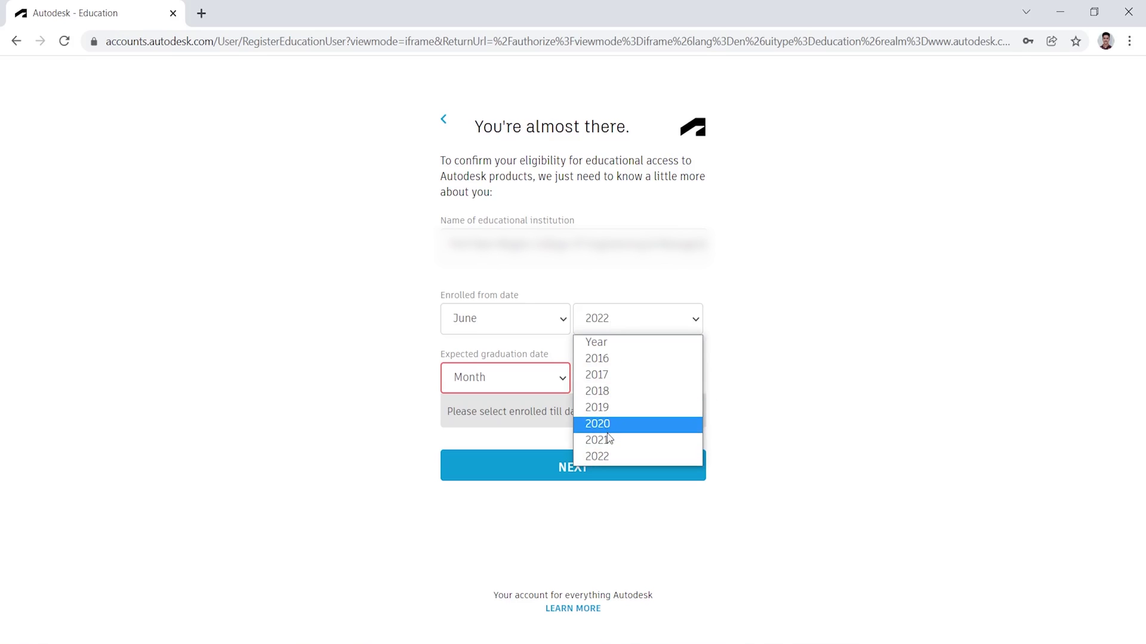
{"action": "left_click", "coordinate": [607, 428]}
{"action": "left_click", "coordinate": [617, 326]}
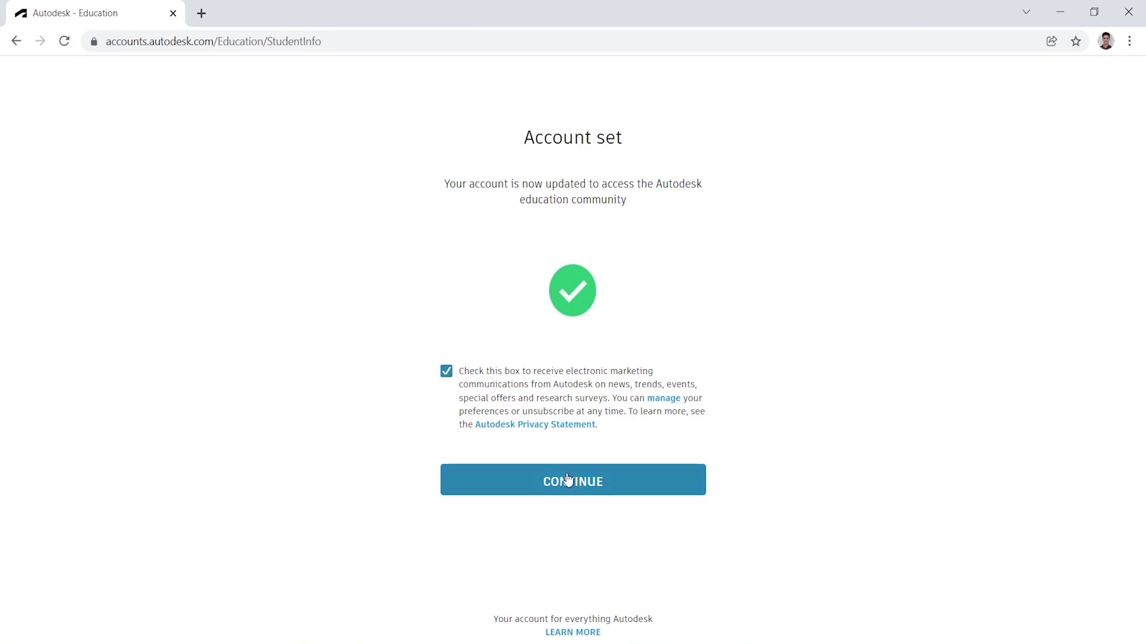
{"action": "left_click", "coordinate": [567, 479]}
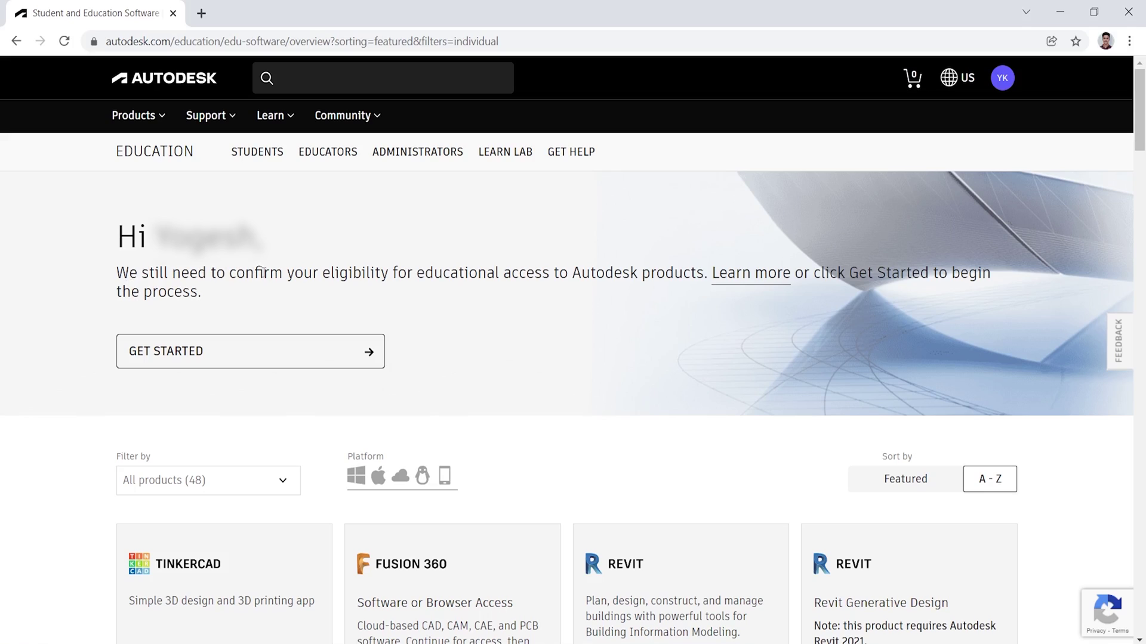
Step: Start the eligibility check and confirm the personal details on the SheerID form
{"action": "left_click", "coordinate": [177, 356]}
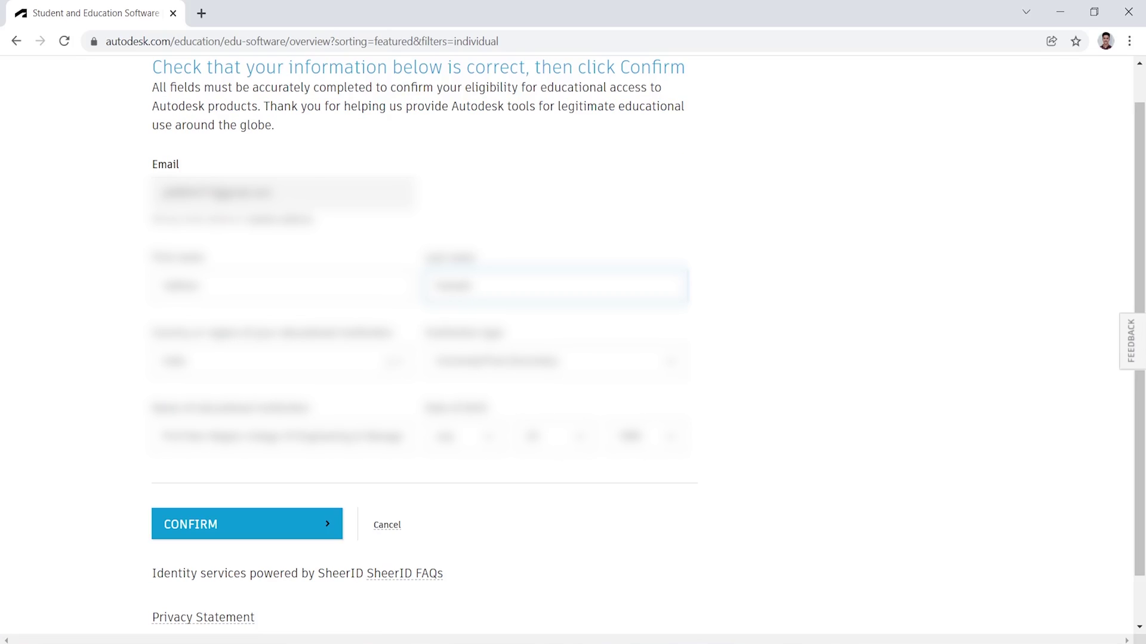
{"action": "left_click", "coordinate": [216, 526]}
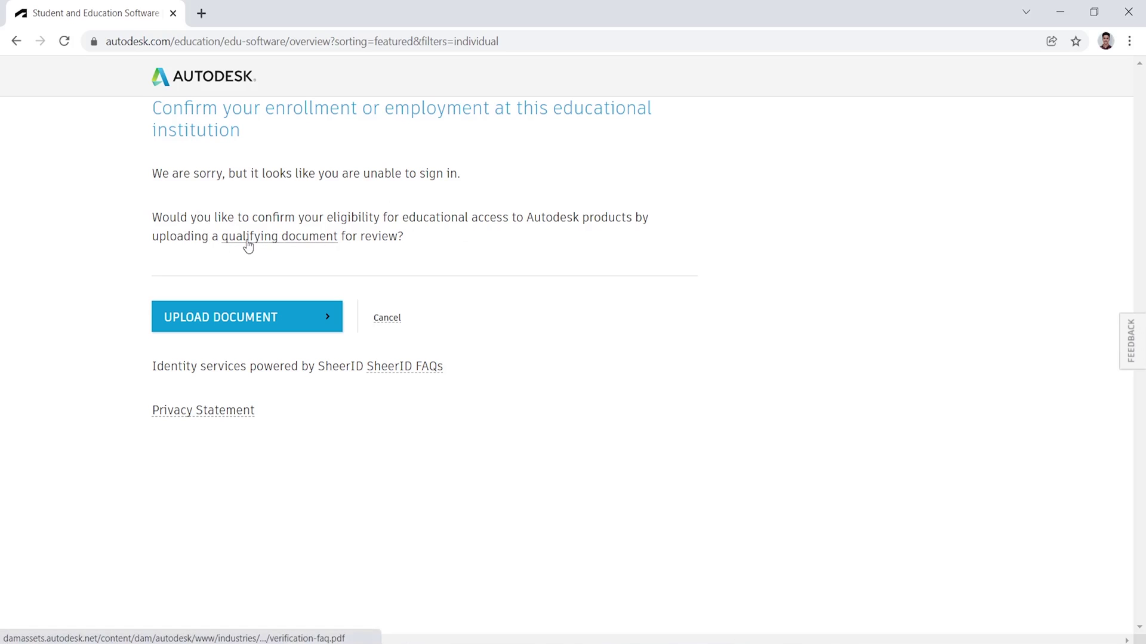
Step: Upload a qualifying document, submit it for review, and close the thank-you page
{"action": "left_click", "coordinate": [187, 318]}
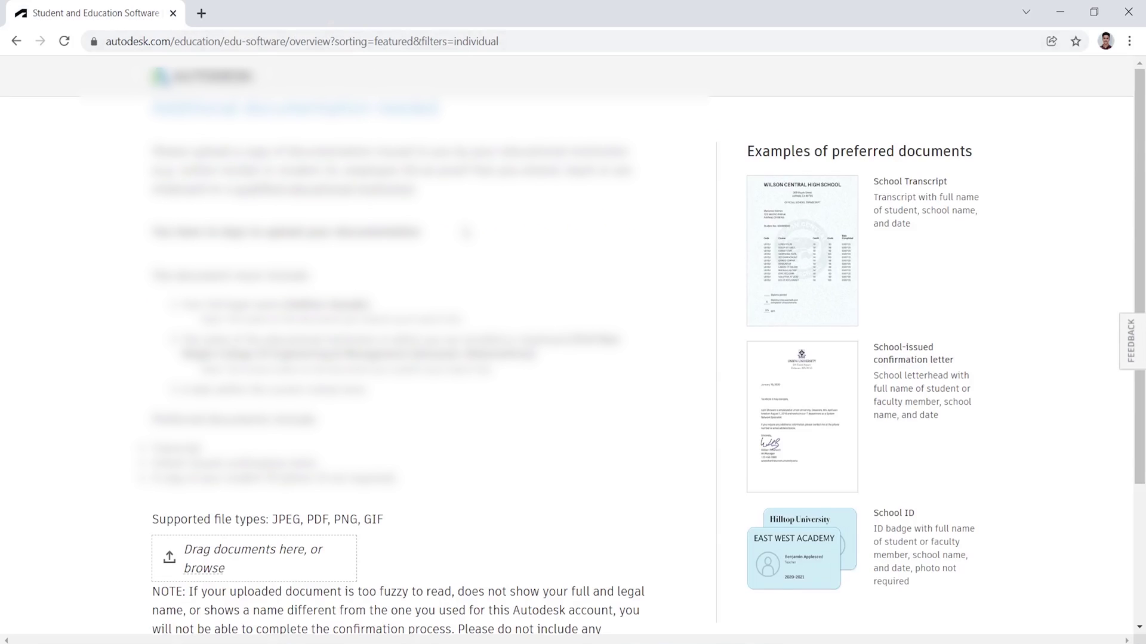
{"action": "scroll", "coordinate": [465, 233], "scroll_direction": "down", "scroll_amount": 3}
{"action": "scroll", "coordinate": [466, 233], "scroll_direction": "down", "scroll_amount": 1}
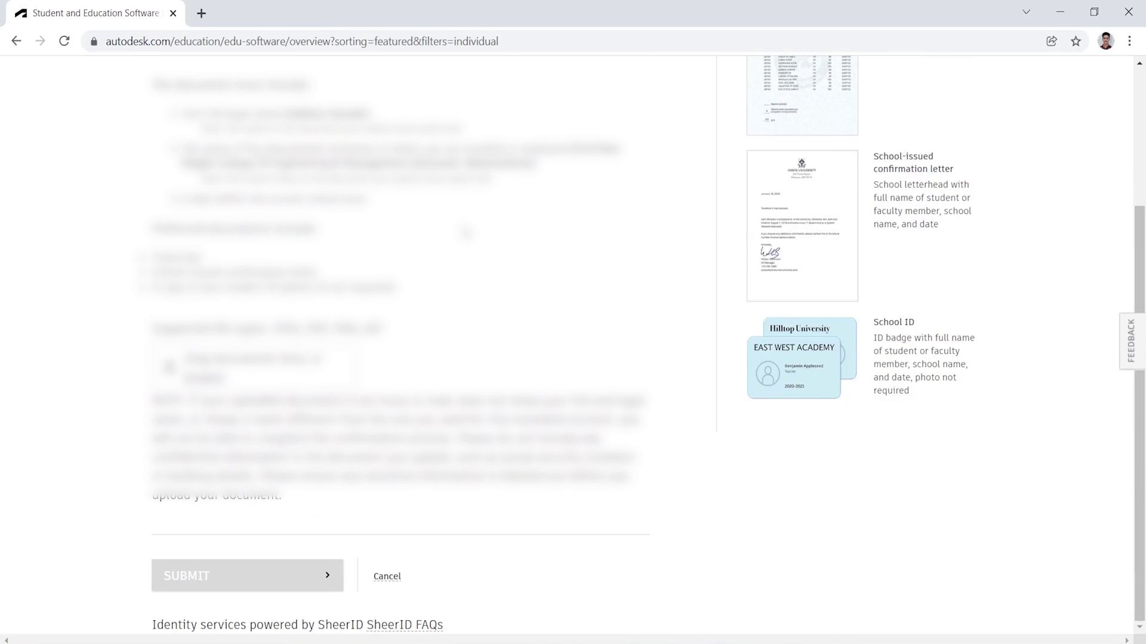
{"action": "scroll", "coordinate": [465, 232], "scroll_direction": "up", "scroll_amount": 3}
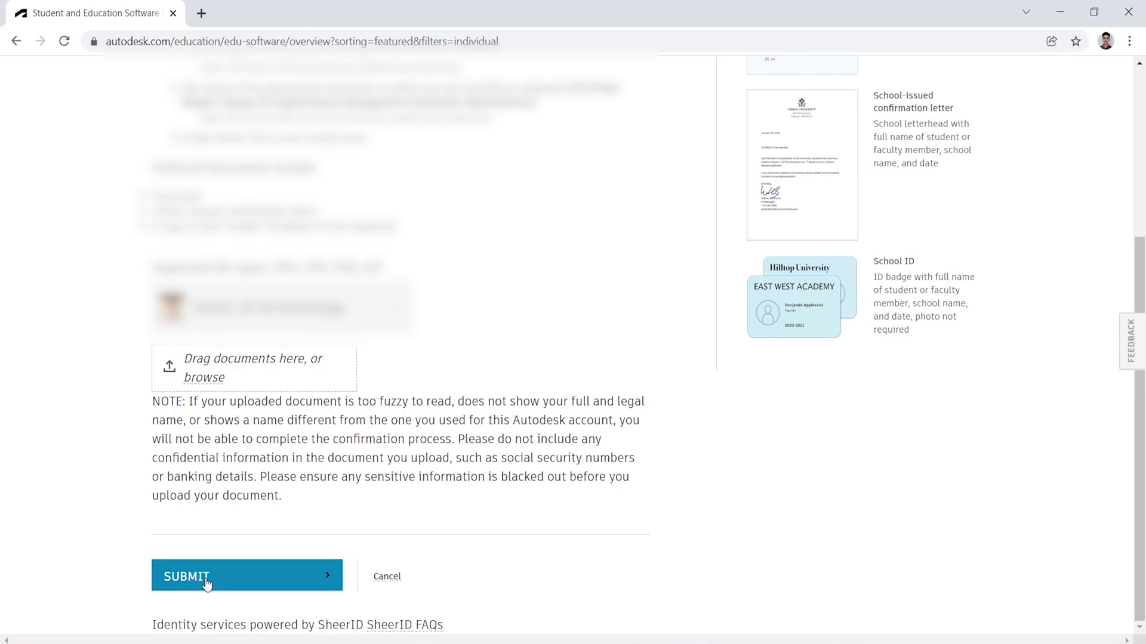
{"action": "left_click", "coordinate": [206, 578]}
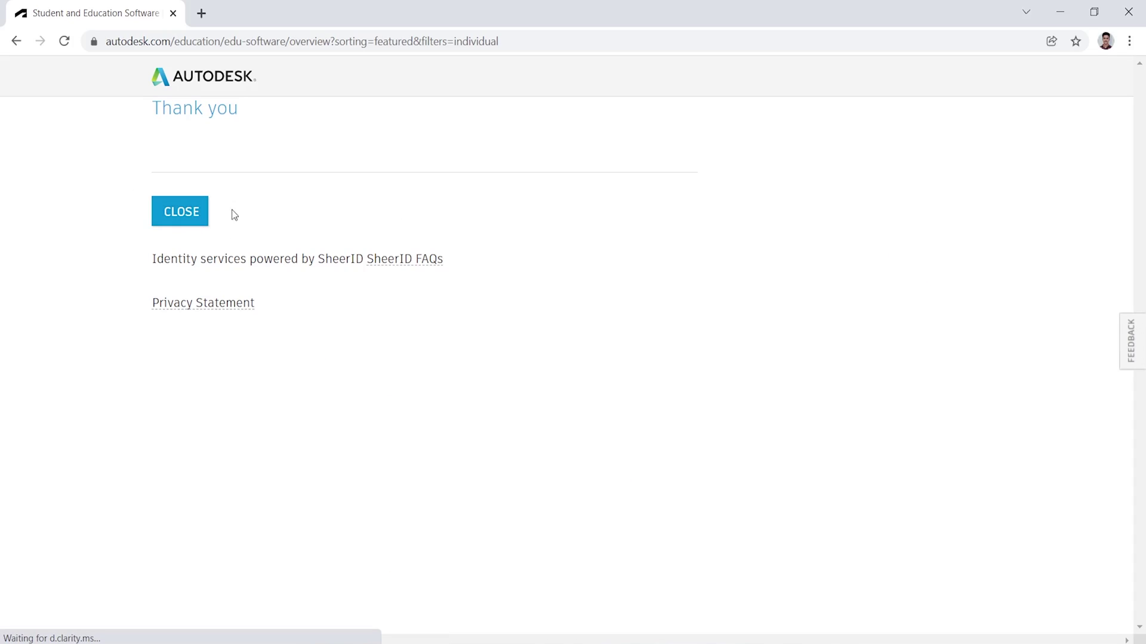
{"action": "left_click", "coordinate": [189, 216]}
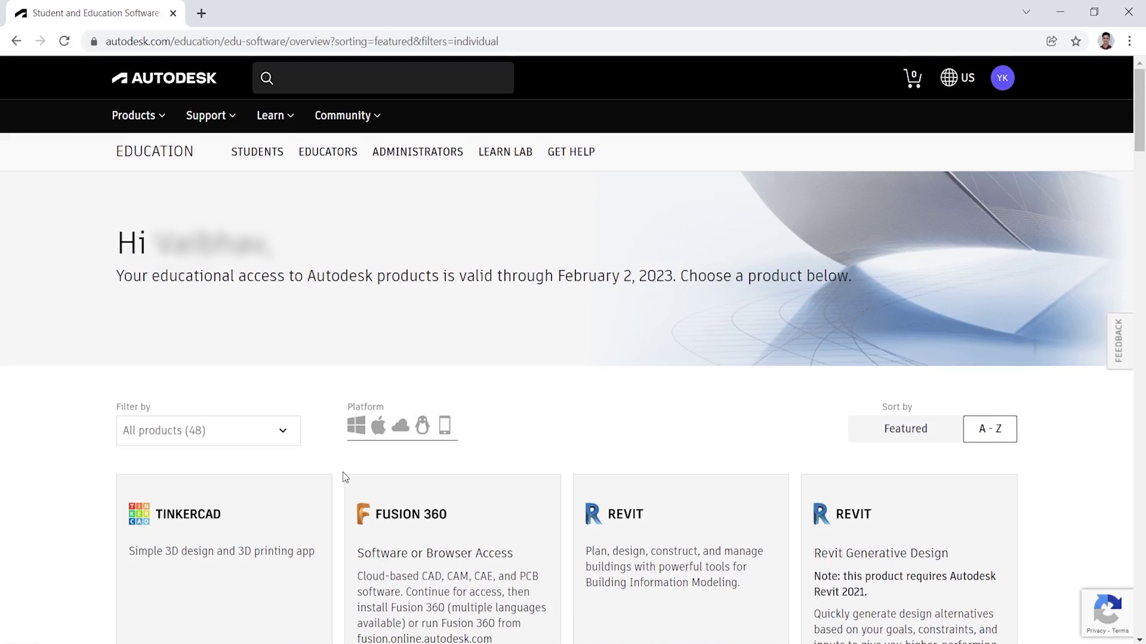
Step: Download the AutoCAD 2022 Windows installer from the education products page
{"action": "scroll", "coordinate": [343, 478], "scroll_direction": "down", "scroll_amount": 3}
{"action": "scroll", "coordinate": [342, 477], "scroll_direction": "down", "scroll_amount": 3}
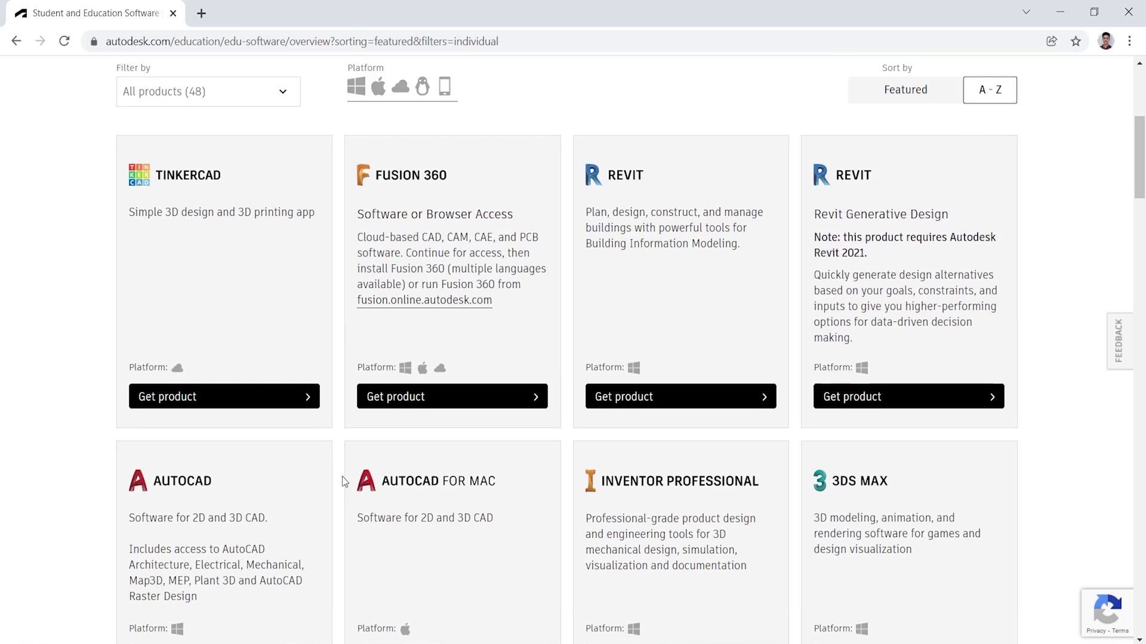
{"action": "scroll", "coordinate": [342, 476], "scroll_direction": "down", "scroll_amount": 3}
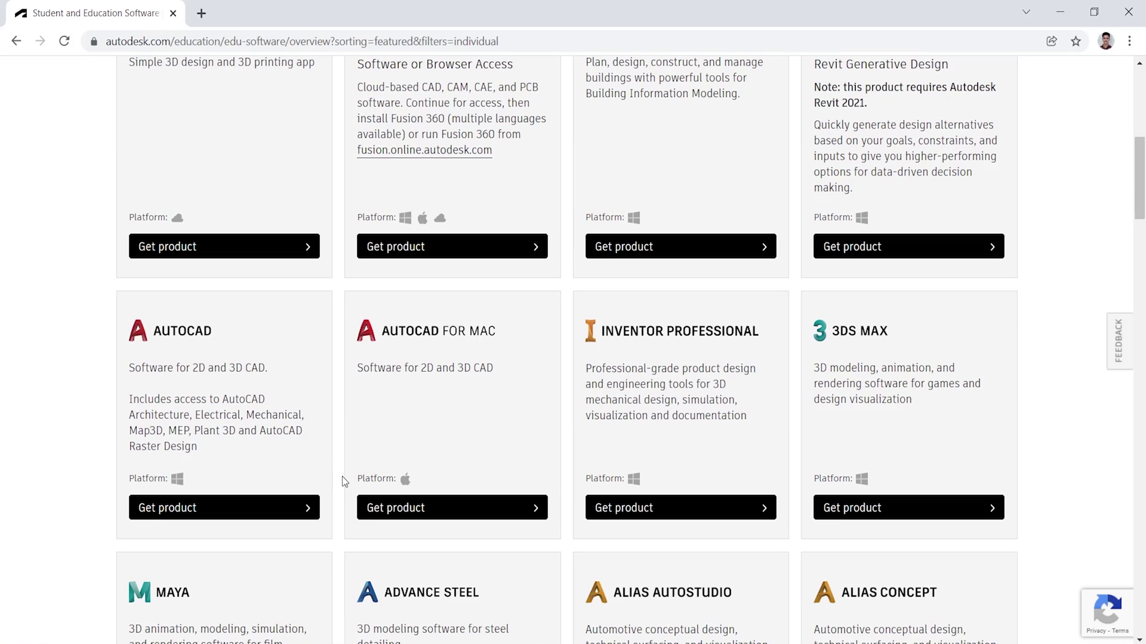
{"action": "left_click", "coordinate": [178, 512]}
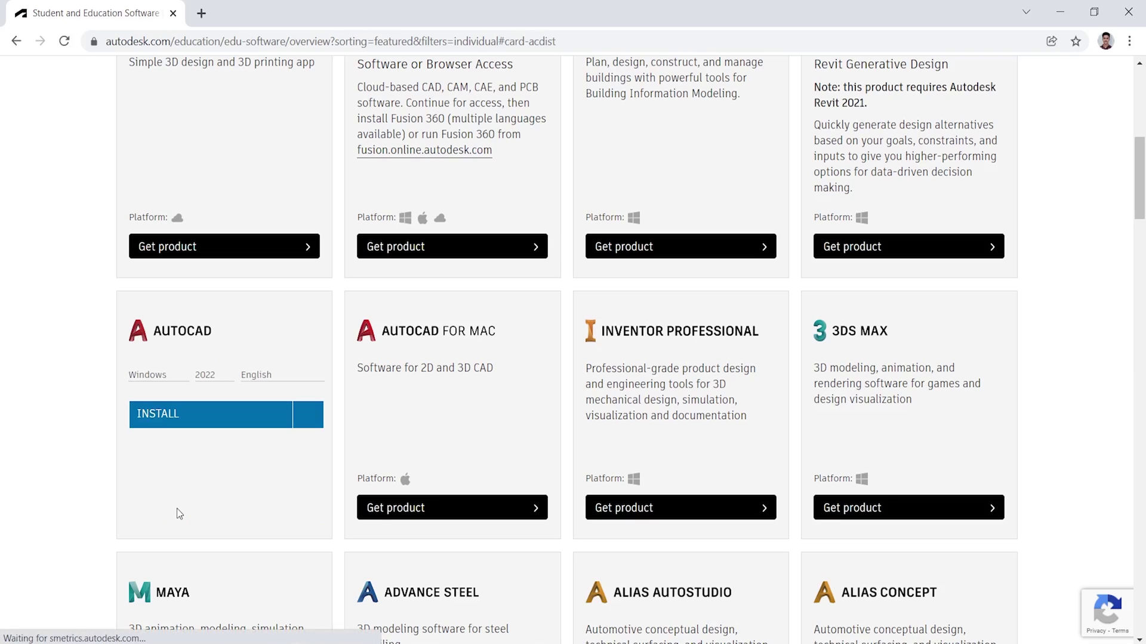
{"action": "left_click", "coordinate": [221, 376]}
{"action": "scroll", "coordinate": [223, 456], "scroll_direction": "down", "scroll_amount": 1}
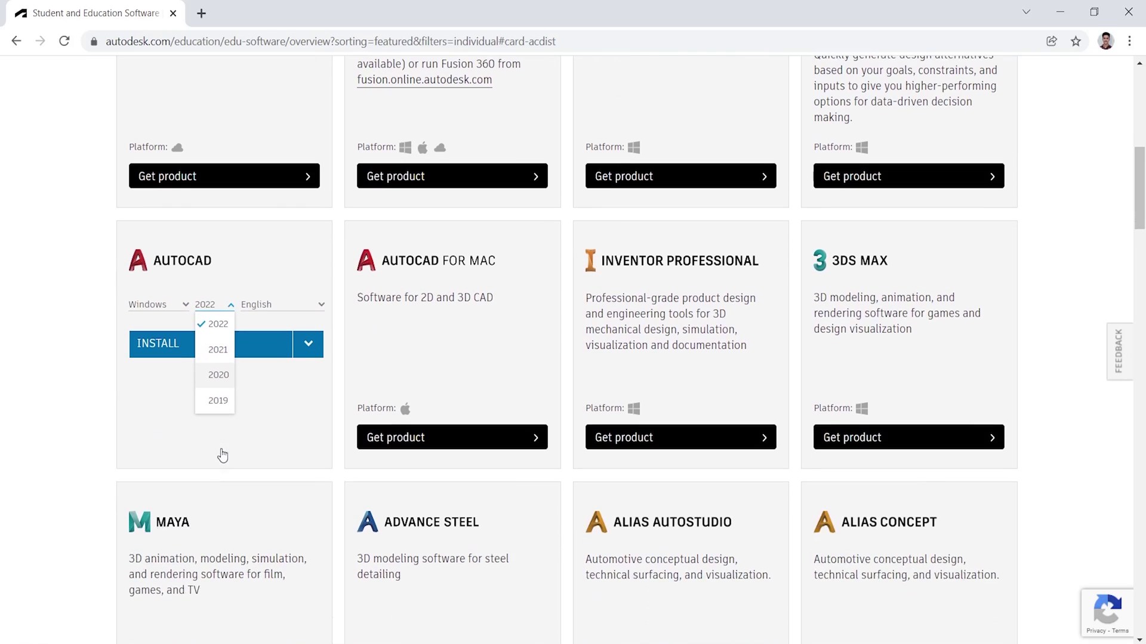
{"action": "scroll", "coordinate": [222, 455], "scroll_direction": "up", "scroll_amount": 2}
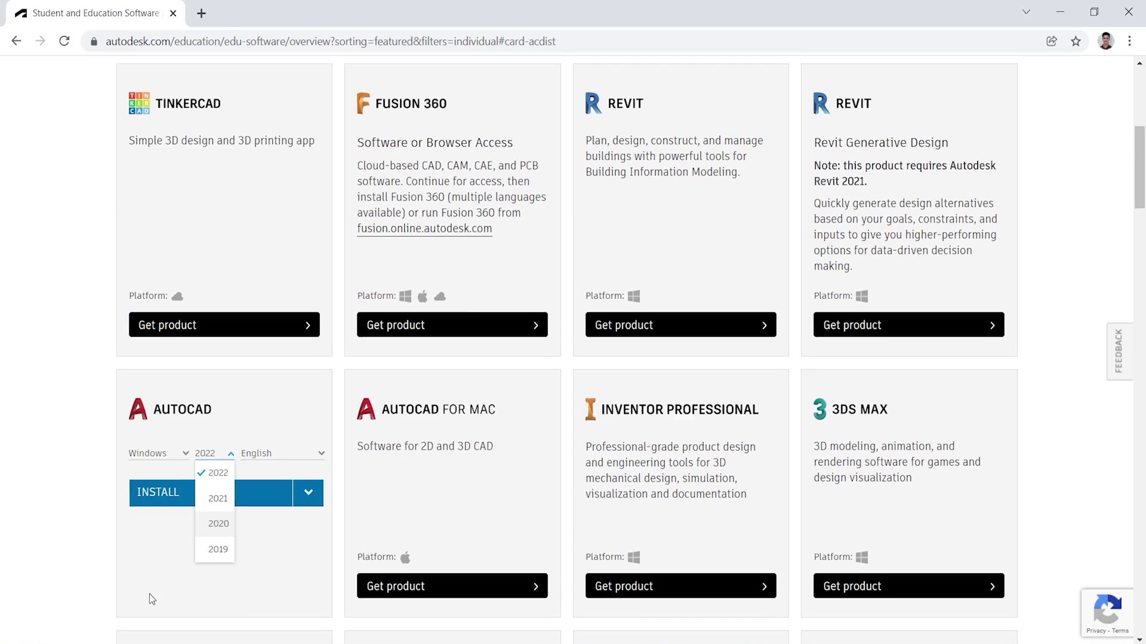
{"action": "left_click", "coordinate": [216, 471]}
{"action": "left_click", "coordinate": [308, 493]}
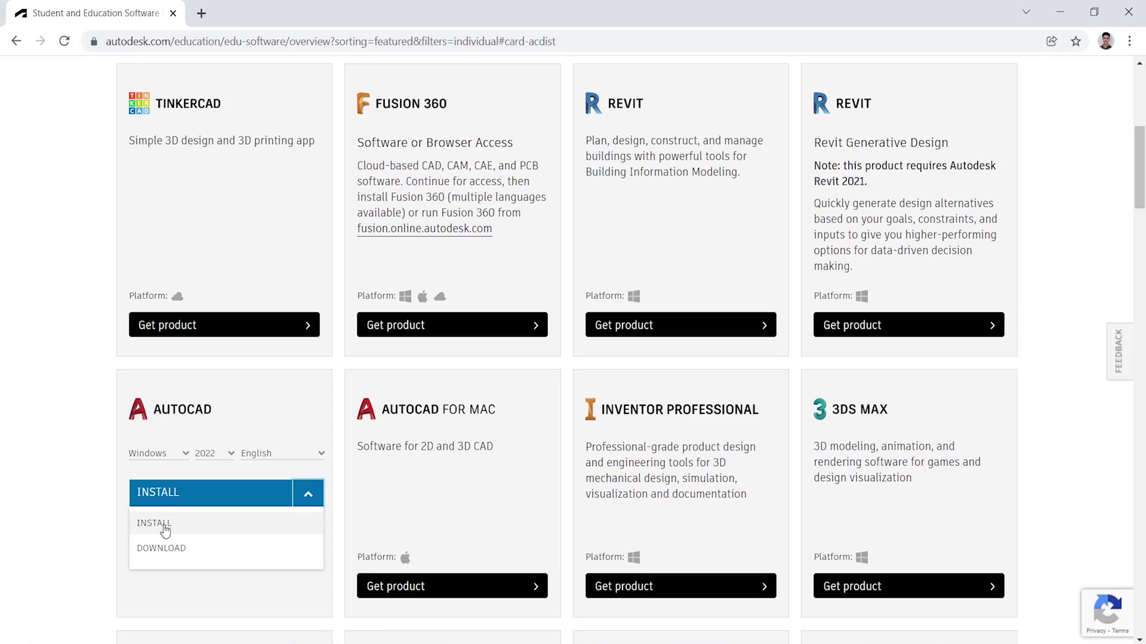
{"action": "left_click", "coordinate": [167, 548]}
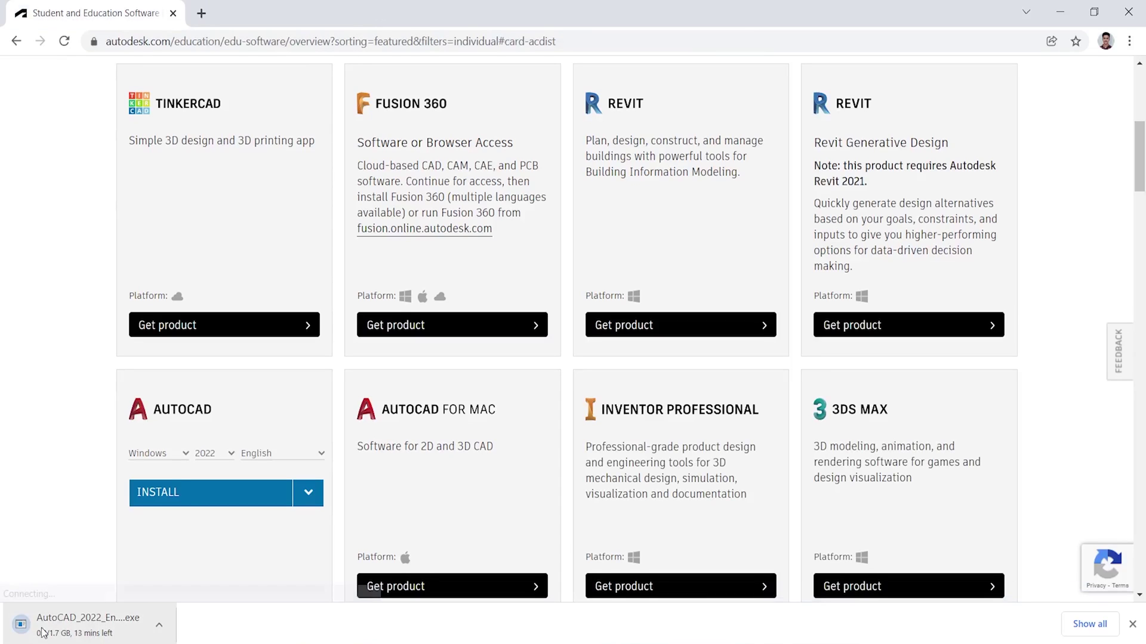
Step: Find the downloaded installer in its folder and run it as administrator
{"action": "left_click", "coordinate": [1090, 624]}
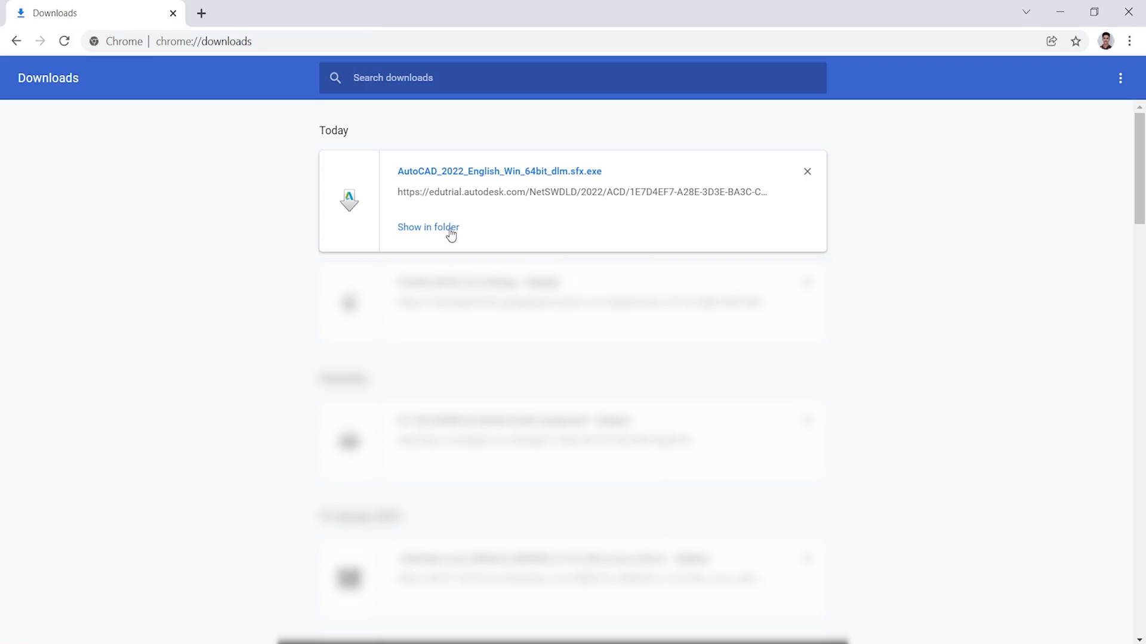
{"action": "left_click", "coordinate": [452, 227]}
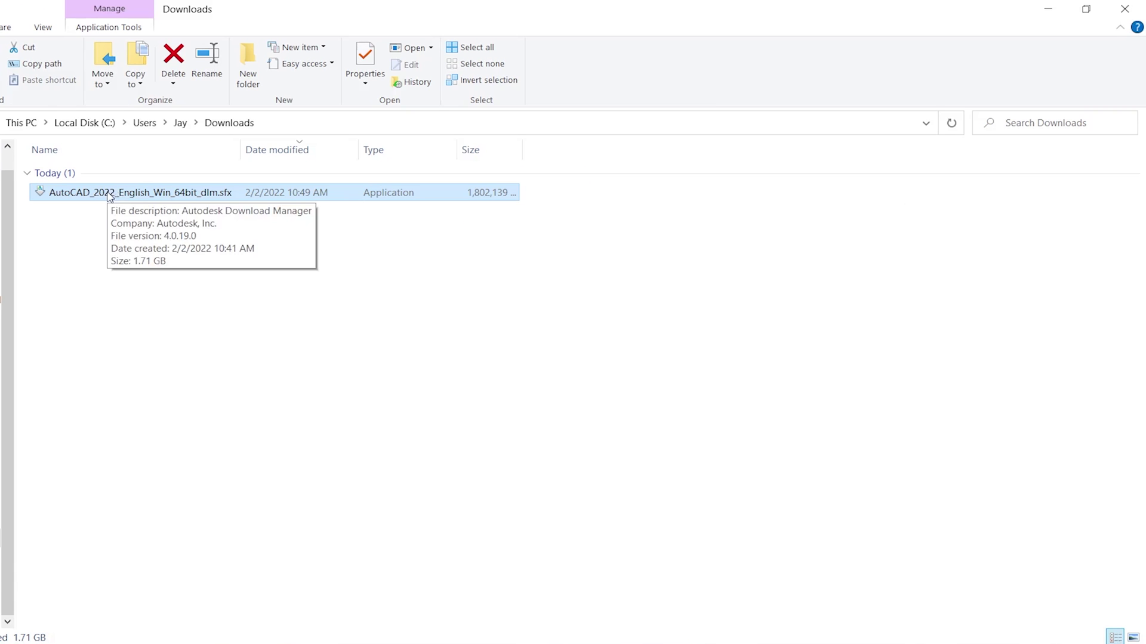
{"action": "double_click", "coordinate": [106, 192]}
{"action": "right_click", "coordinate": [106, 192]}
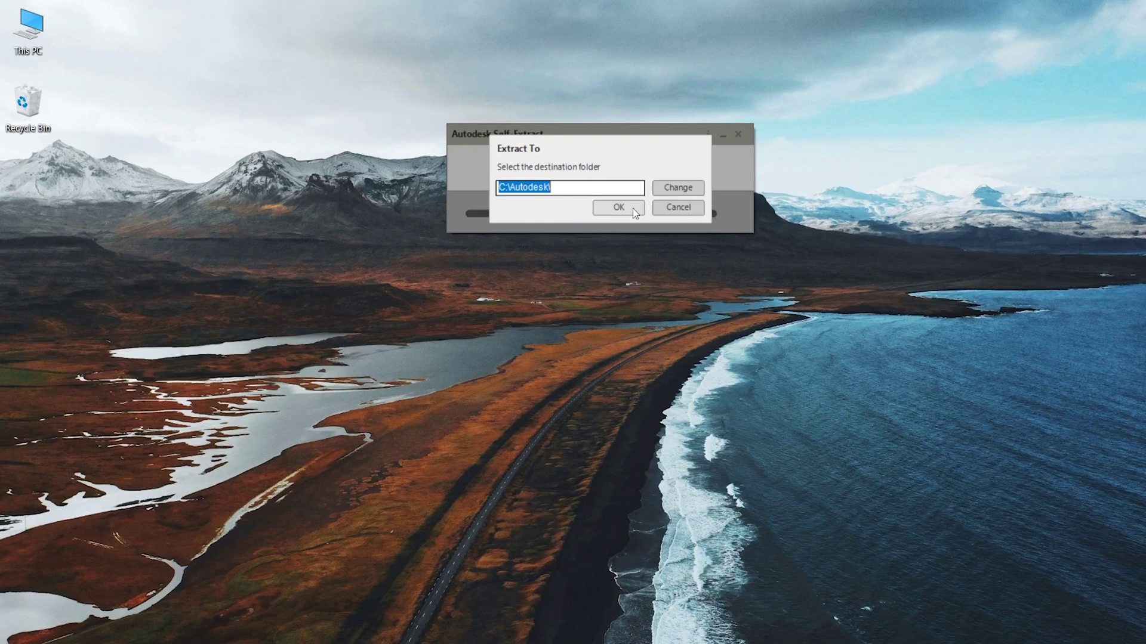
Step: Accept the Terms of Use and install AutoCAD 2022 to the default Program Files location
{"action": "left_click", "coordinate": [632, 209]}
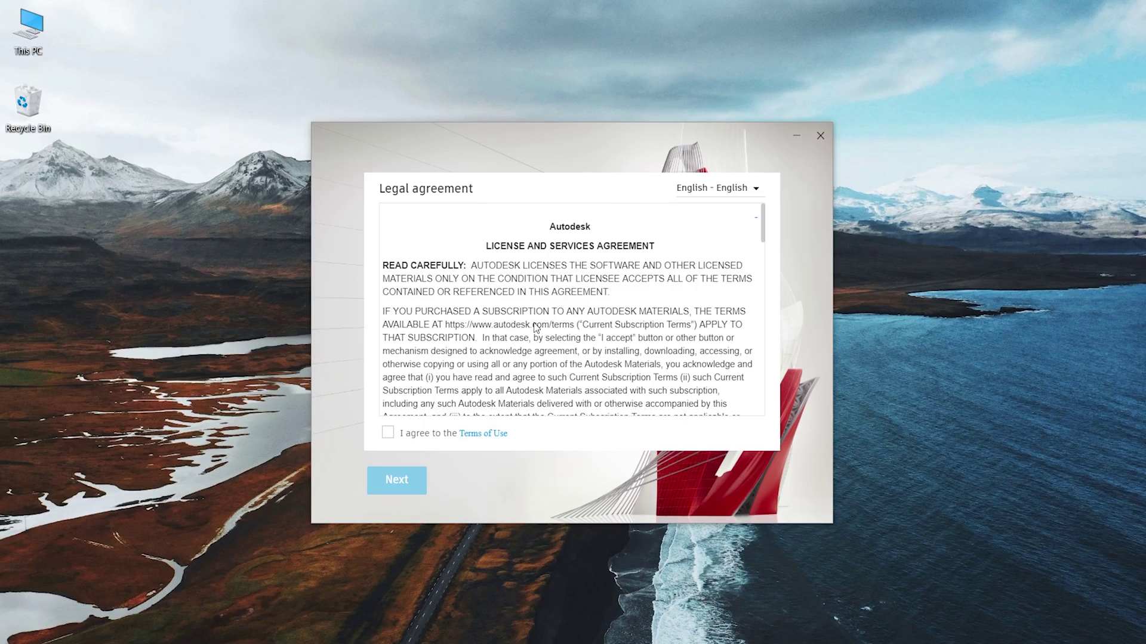
{"action": "left_click", "coordinate": [388, 434]}
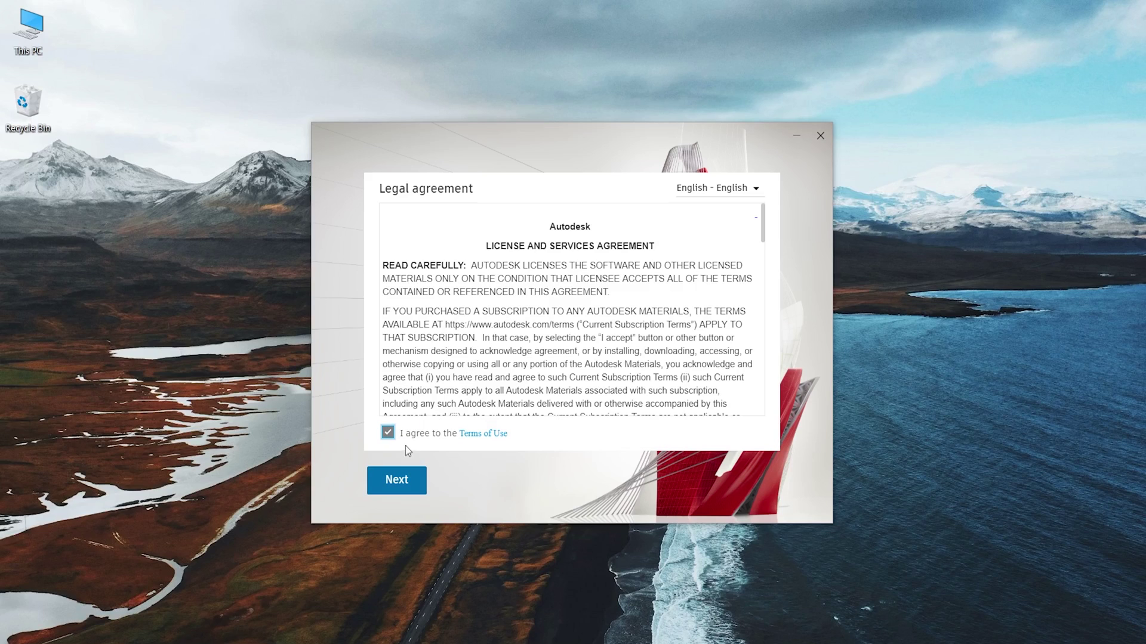
{"action": "left_click", "coordinate": [401, 481]}
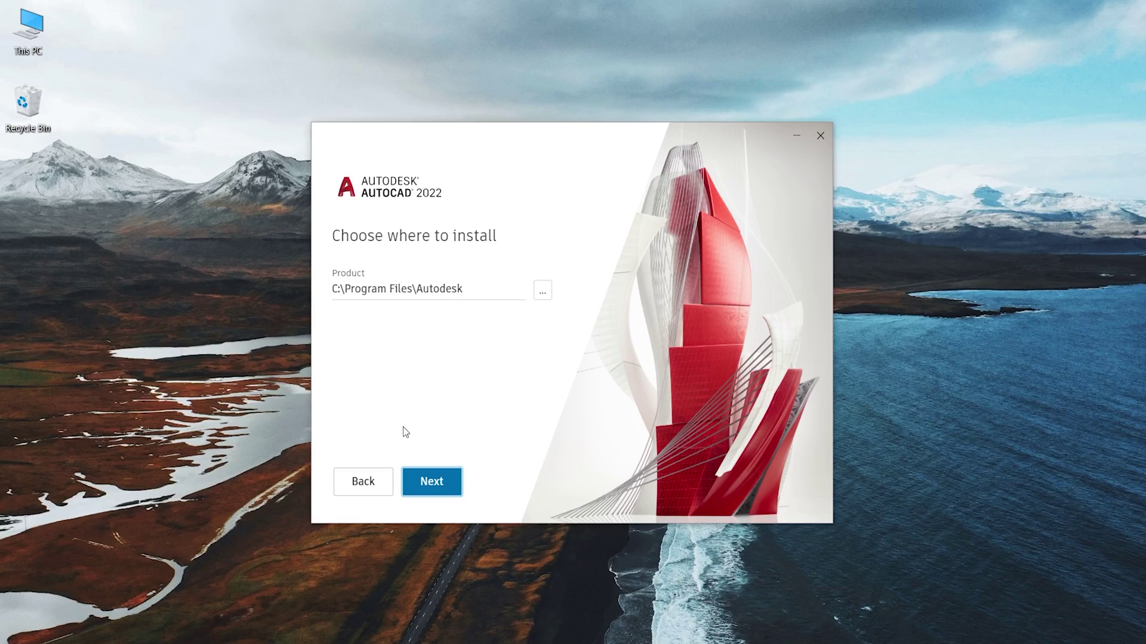
{"action": "left_click", "coordinate": [429, 486]}
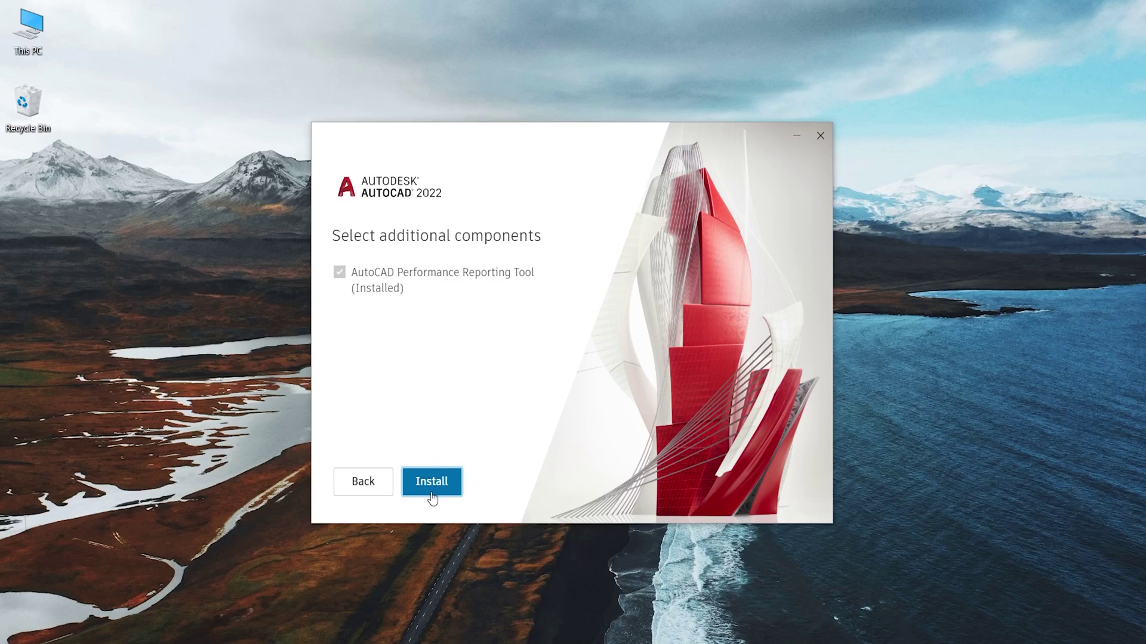
{"action": "left_click", "coordinate": [432, 495]}
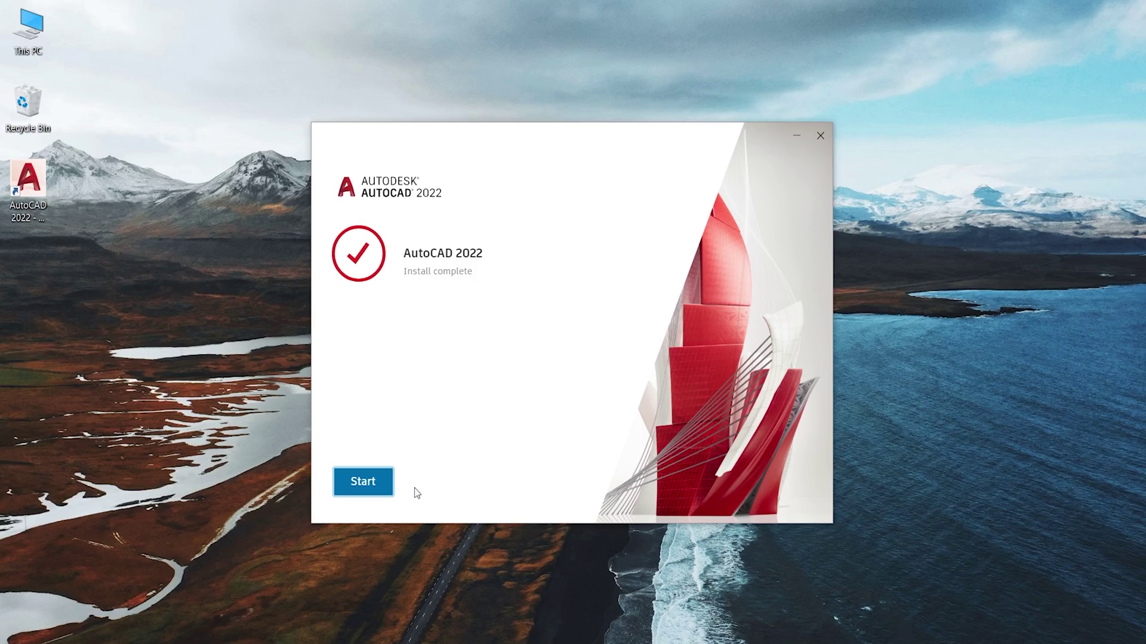
Step: Launch AutoCAD 2022 and sign in with the Autodesk ID and account password
{"action": "left_click", "coordinate": [377, 485]}
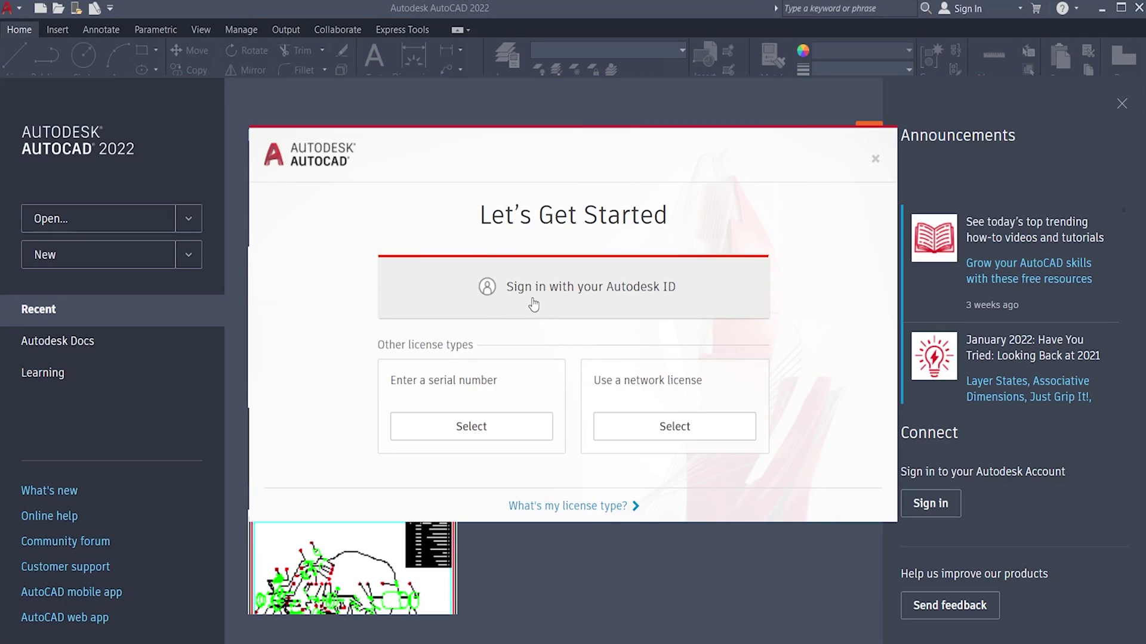
{"action": "left_click", "coordinate": [588, 303]}
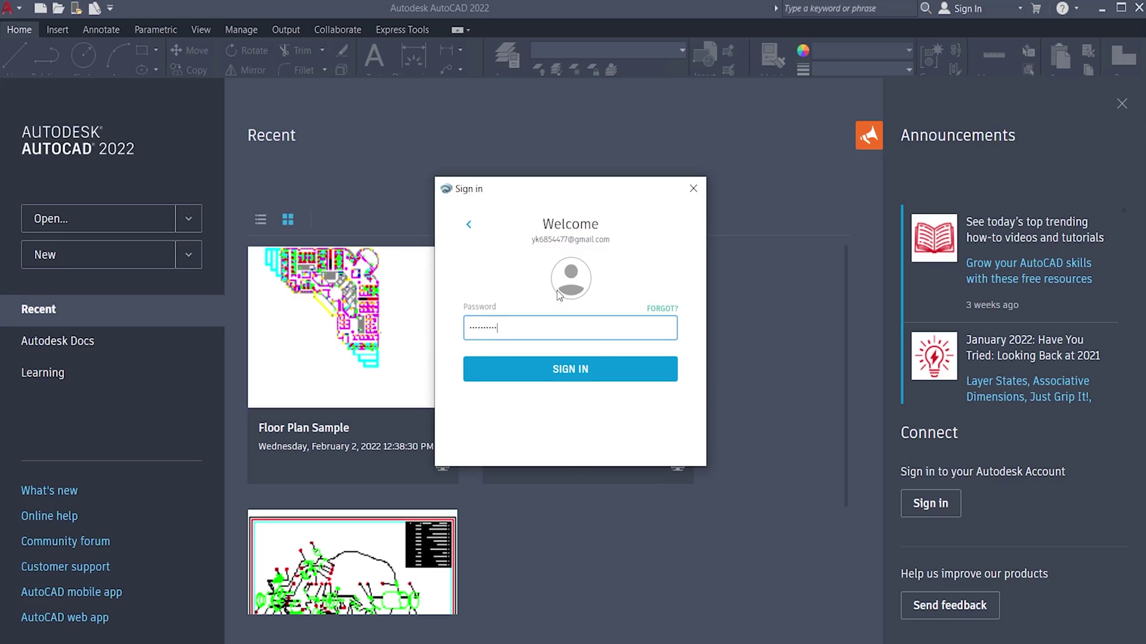
{"action": "type", "text": "**"}
{"action": "key", "text": "Return"}
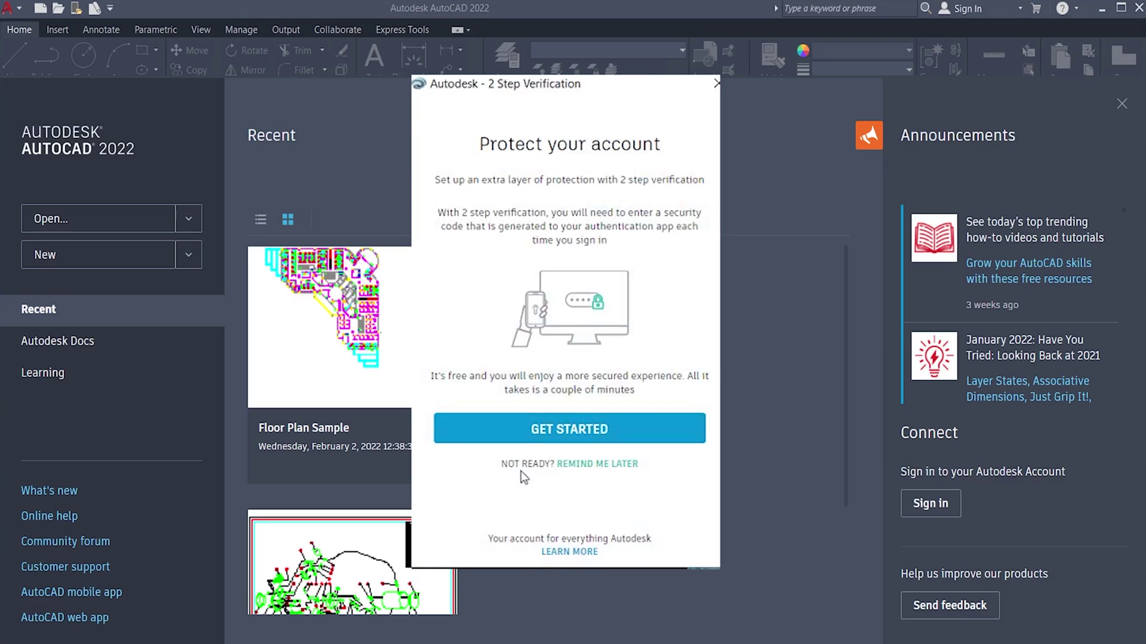
Step: Set up two-step verification by entering the security code, returning to the Start page
{"action": "left_click", "coordinate": [584, 434]}
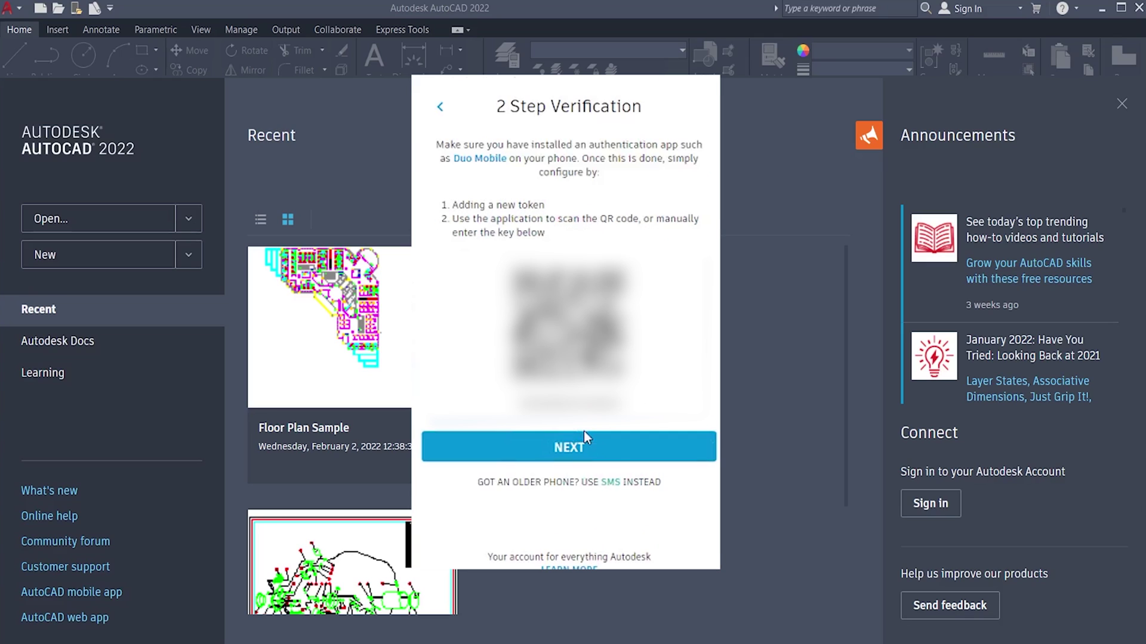
{"action": "left_click", "coordinate": [583, 442]}
{"action": "left_click", "coordinate": [565, 262]}
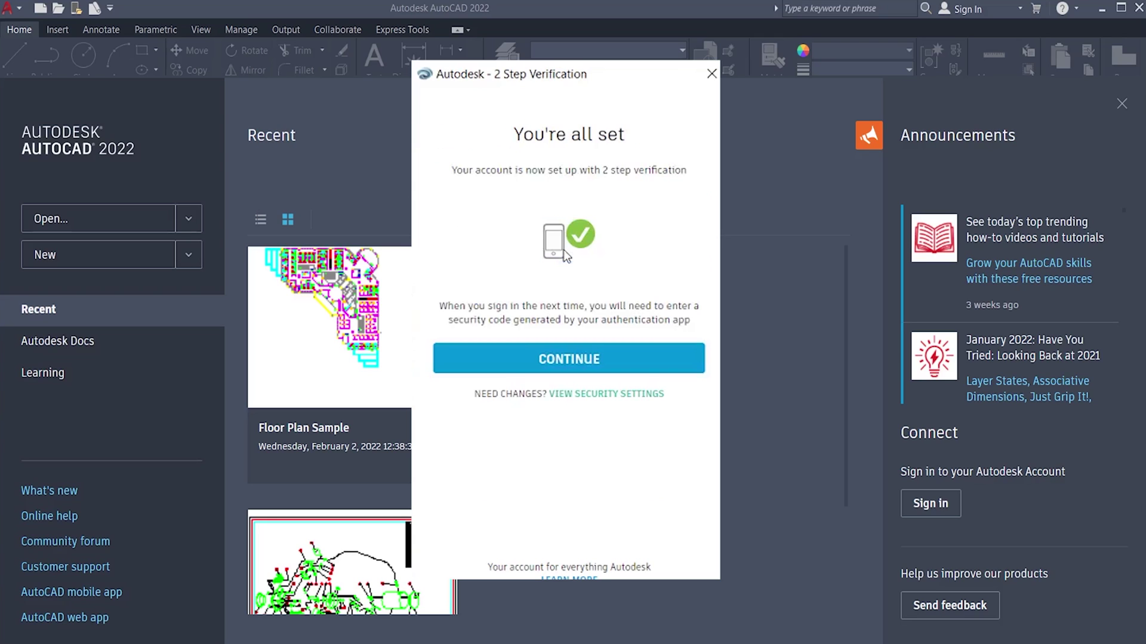
{"action": "left_click", "coordinate": [489, 359]}
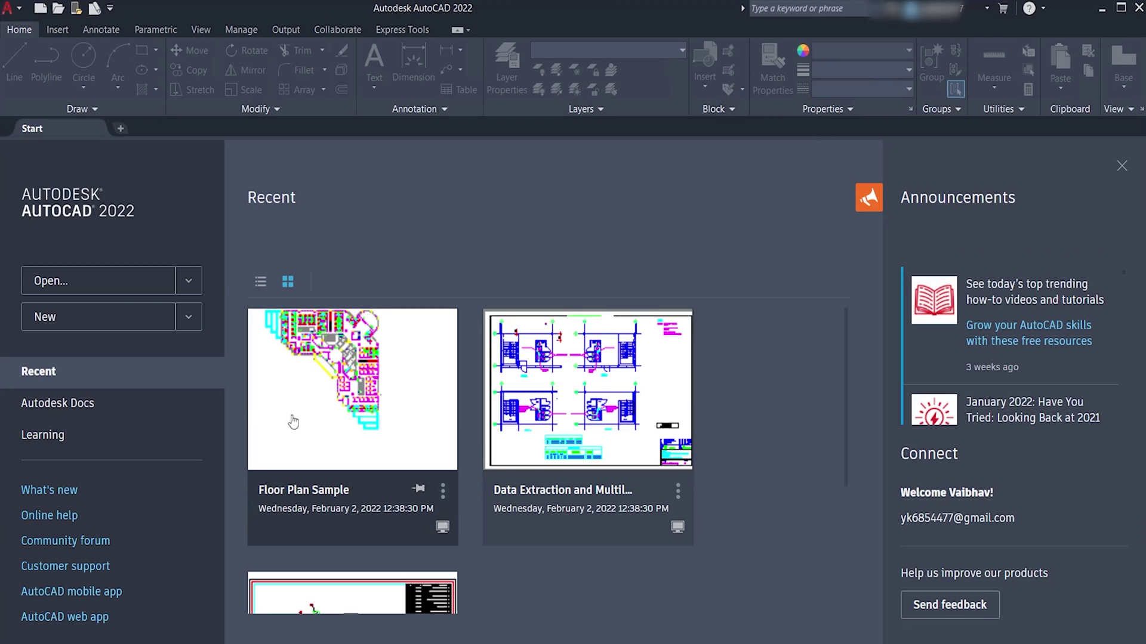
Step: Start a new blank drawing with the grid off and ortho mode on
{"action": "left_click", "coordinate": [116, 333]}
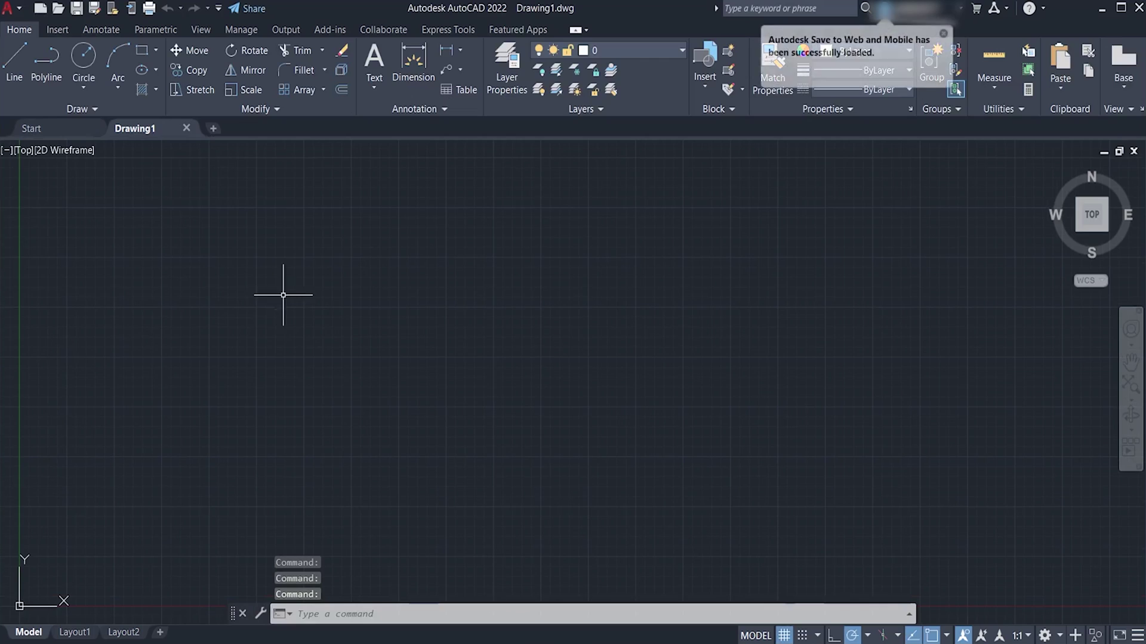
{"action": "key", "text": "F7"}
{"action": "key", "text": "F8"}
Step: Draw a horizontal line segment joined to a downward vertical segment
{"action": "key", "text": "Return"}
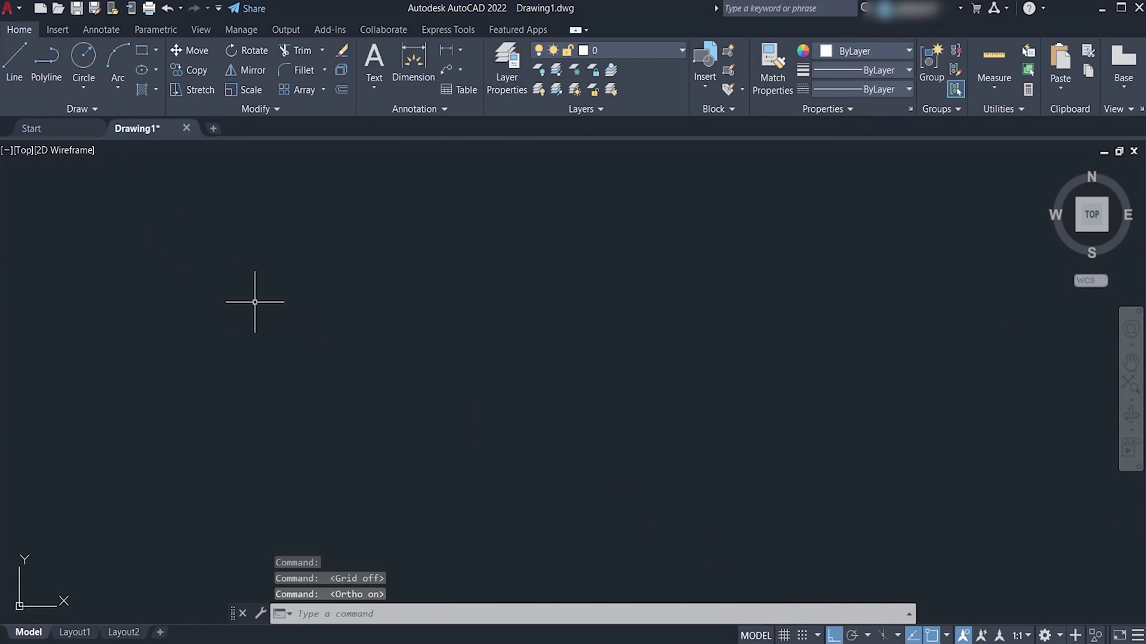
{"action": "left_click", "coordinate": [331, 310]}
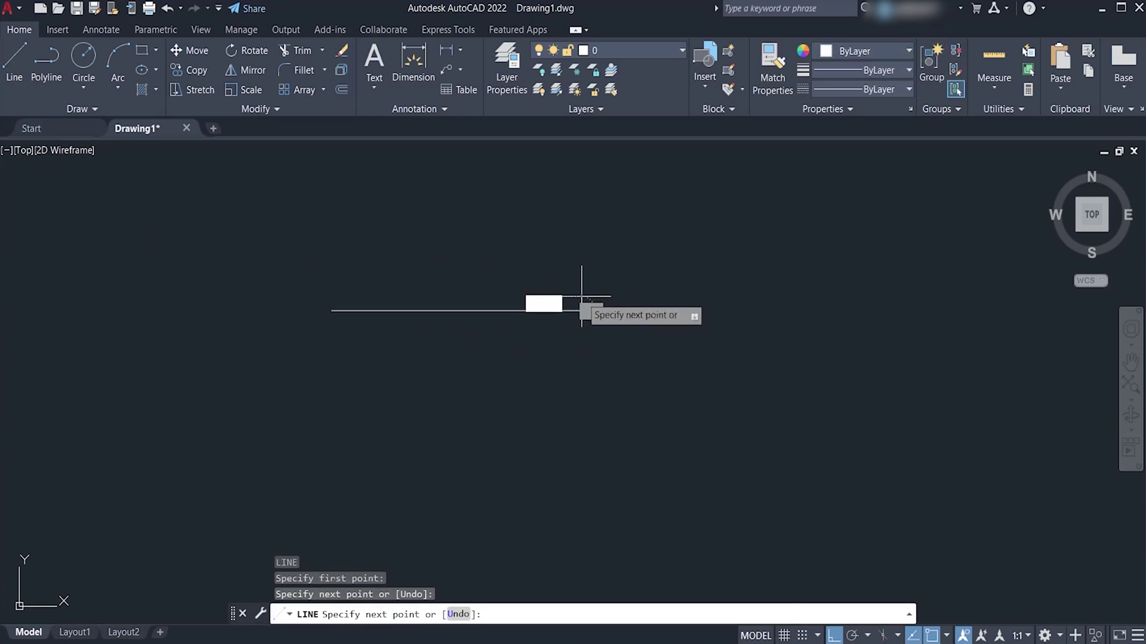
{"action": "left_click", "coordinate": [582, 309]}
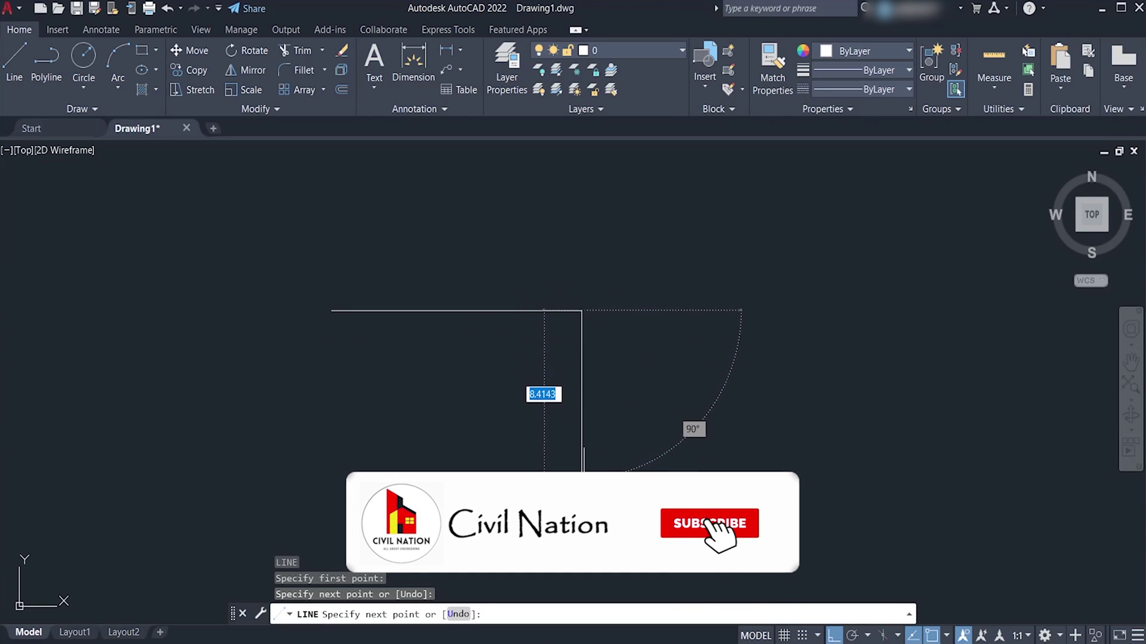
{"action": "left_click", "coordinate": [582, 478]}
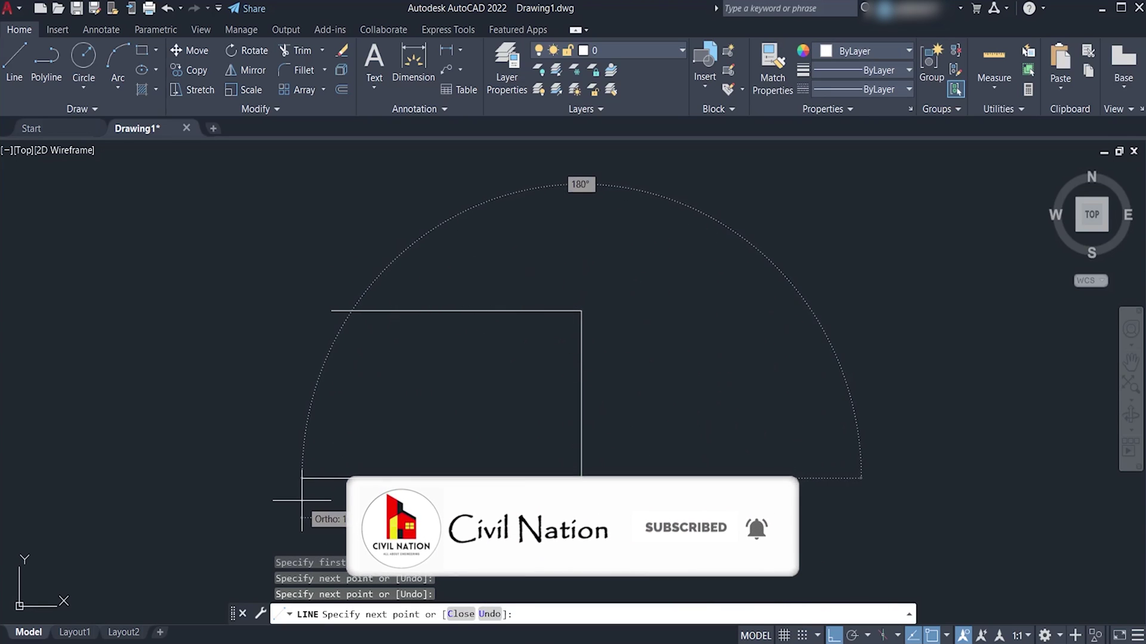